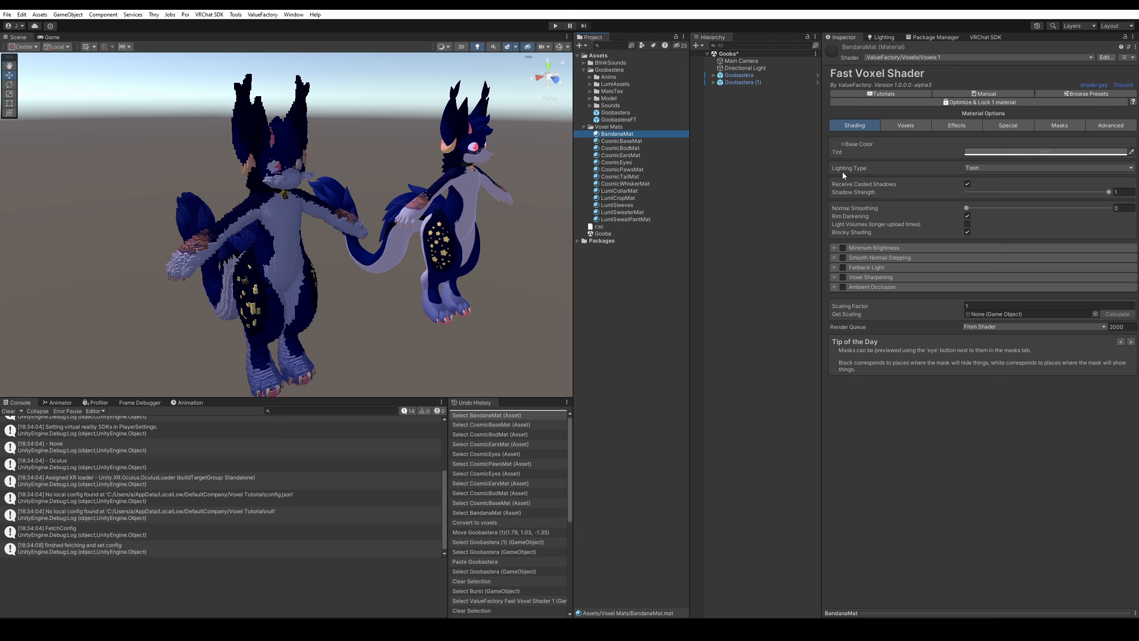
Open the context menu for the Receive Casted Shadows setting.
{"action": "right_click", "coordinate": [844, 185]}
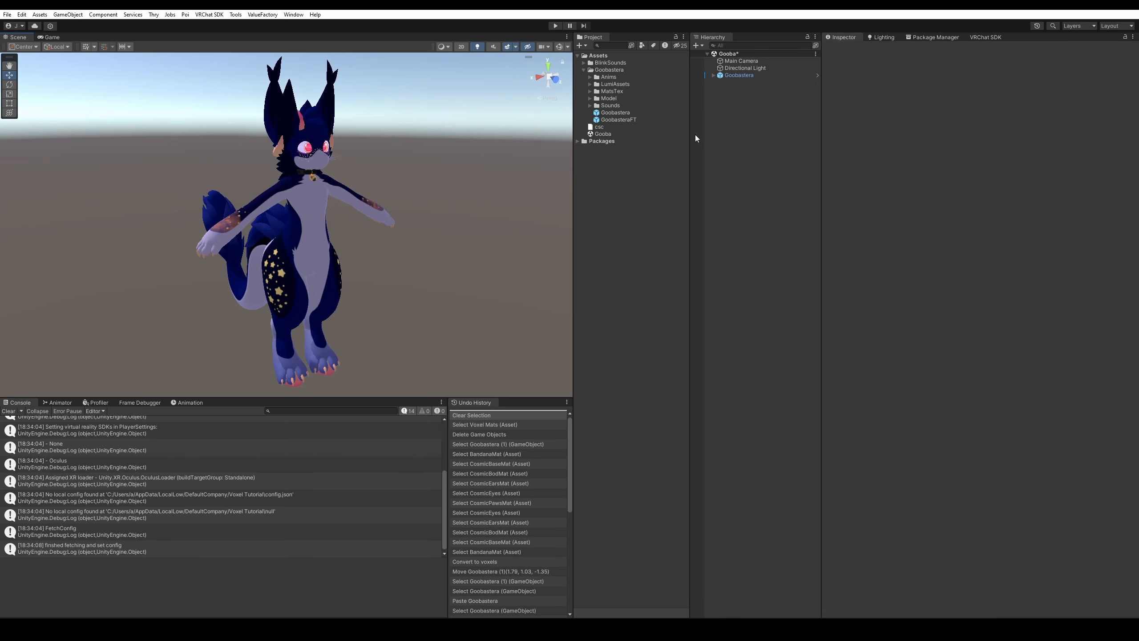
Create a new folder named 'Voxel mats' in Assets.
{"action": "right_click", "coordinate": [606, 55]}
{"action": "mouse_move", "coordinate": [678, 62]}
{"action": "left_click", "coordinate": [788, 81]}
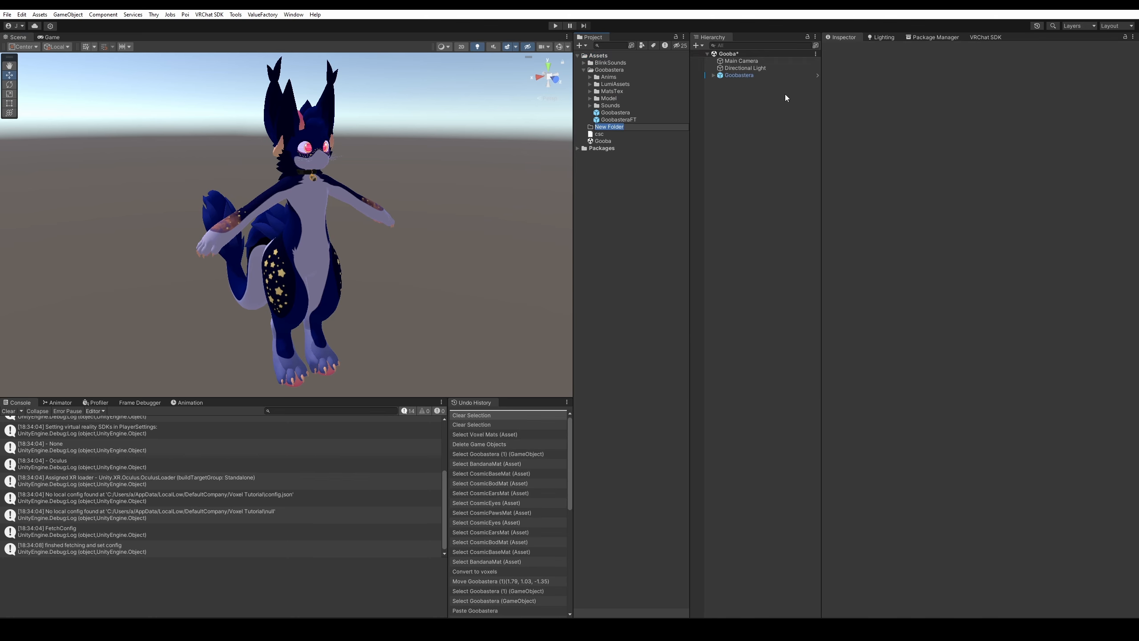
{"action": "type", "text": "Voxel mats"}
{"action": "key", "text": "Return"}
Create a new Fast Voxel Material inside the Voxel mats folder.
{"action": "right_click", "coordinate": [622, 126]}
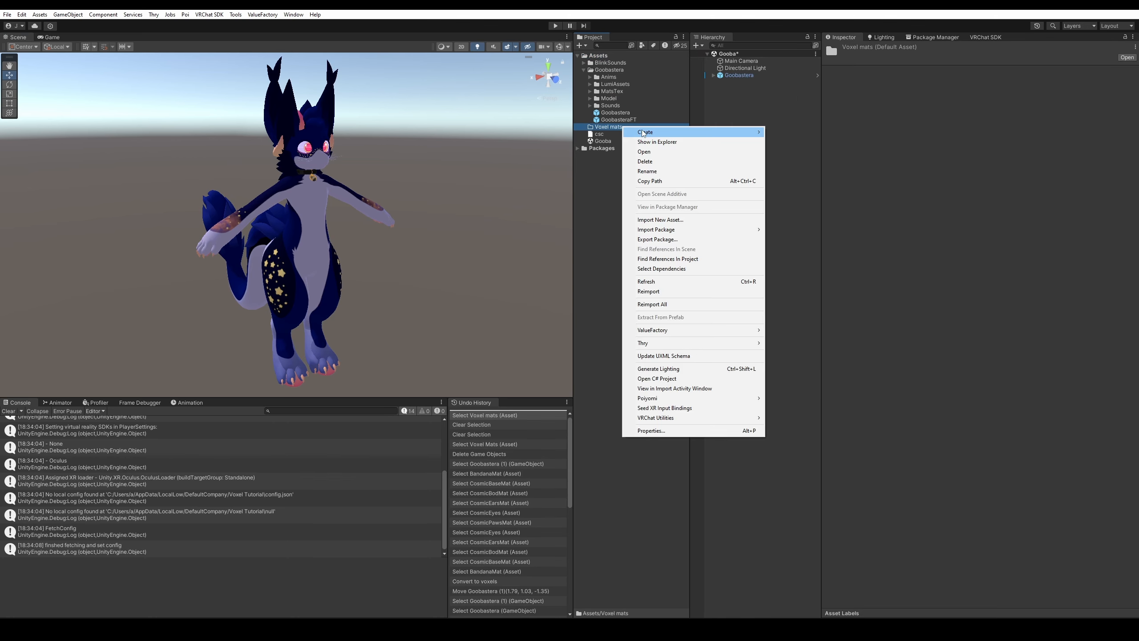
{"action": "mouse_move", "coordinate": [656, 135]}
{"action": "mouse_move", "coordinate": [805, 142]}
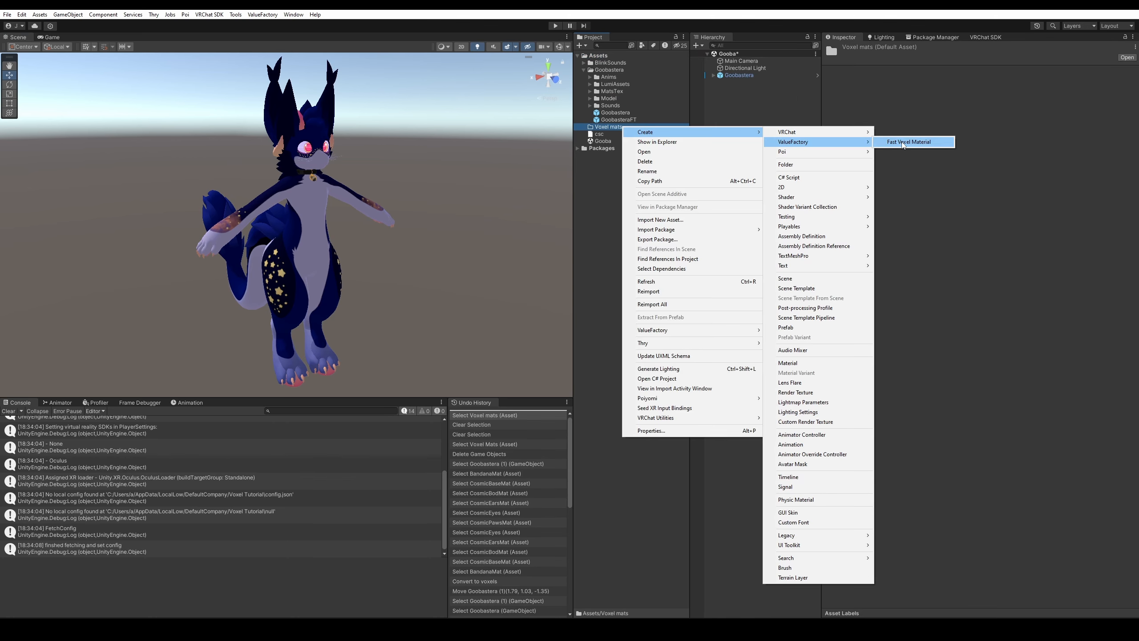
{"action": "left_click", "coordinate": [903, 142]}
{"action": "key", "text": "Return"}
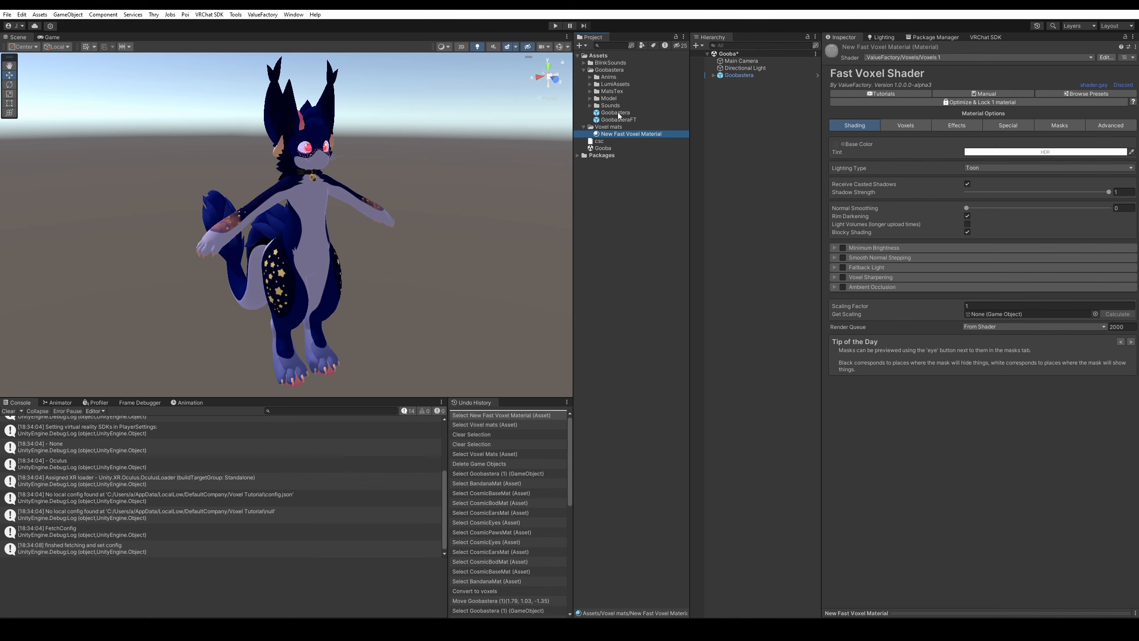
{"action": "key", "text": "w"}
{"action": "right_click_drag", "start_coordinate": [311, 206], "coordinate": [313, 199]}
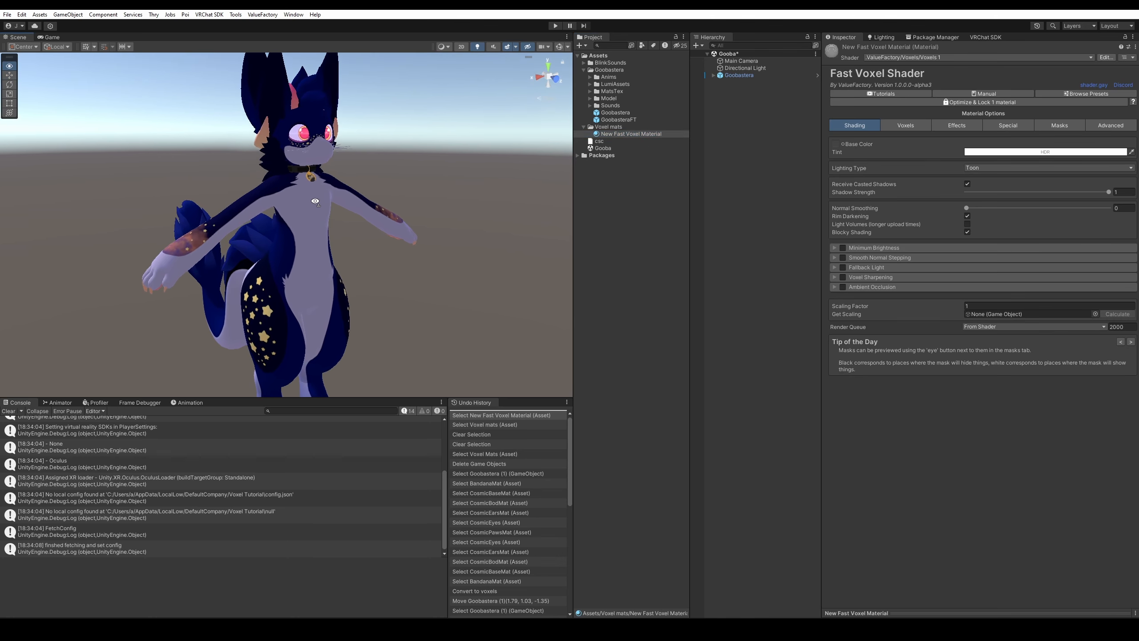
Rename the new material to 'Body' and select the avatar's Body mesh.
{"action": "left_click", "coordinate": [613, 134]}
{"action": "type", "text": "Body"}
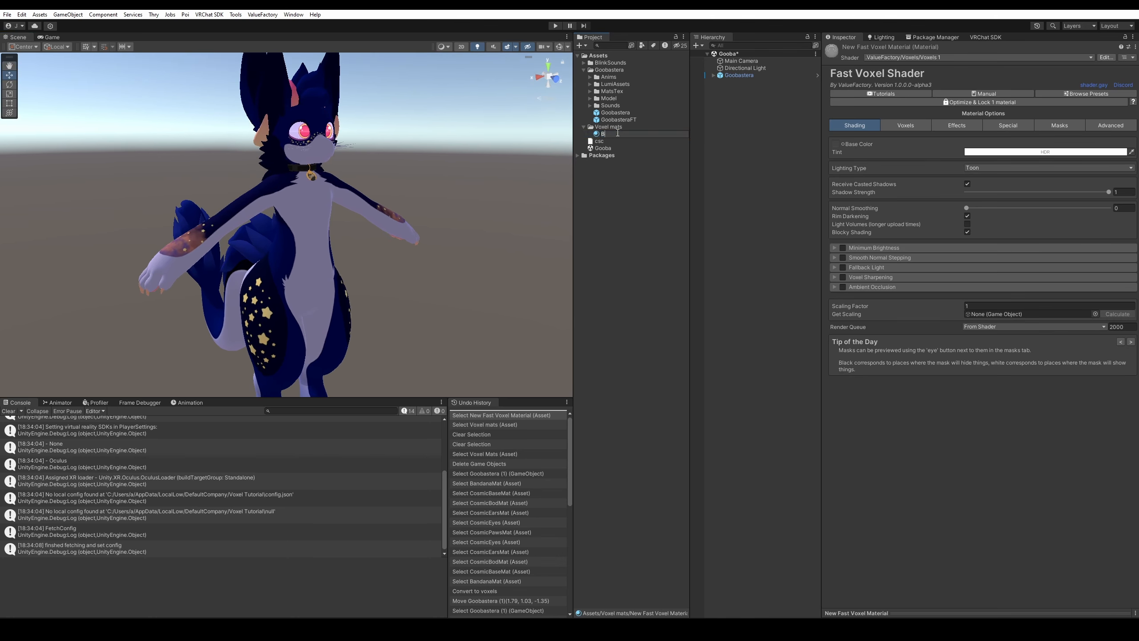
{"action": "key", "text": "Return"}
{"action": "left_click", "coordinate": [713, 75]}
{"action": "left_click", "coordinate": [737, 89]}
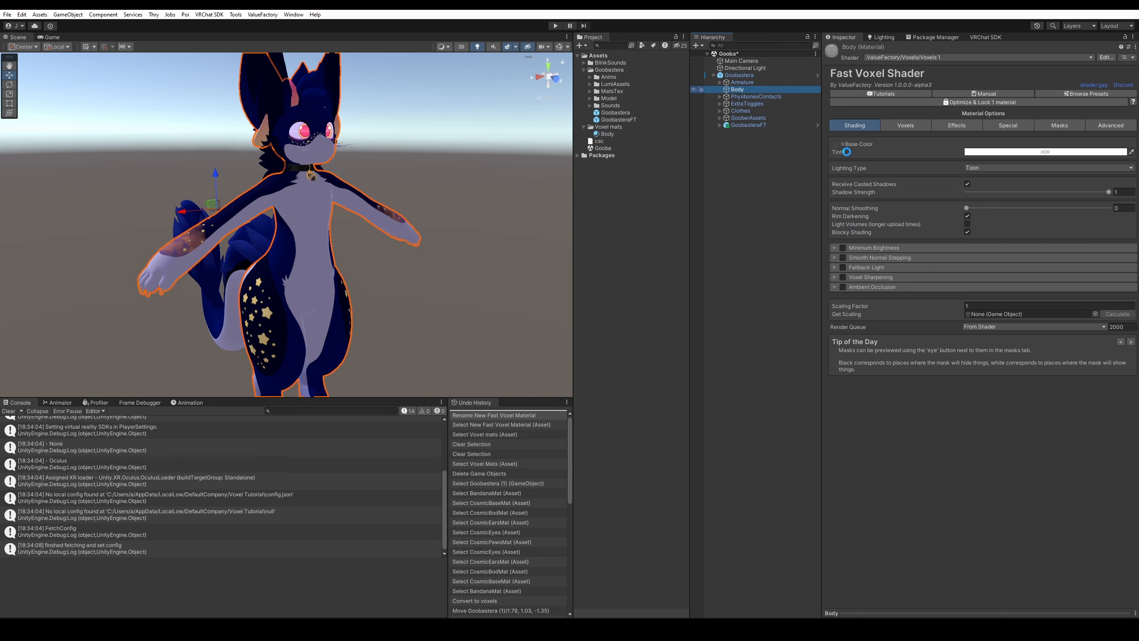
Give the Body voxel material the NewBody_Base_color texture and drop it onto the avatar.
{"action": "left_click", "coordinate": [858, 258]}
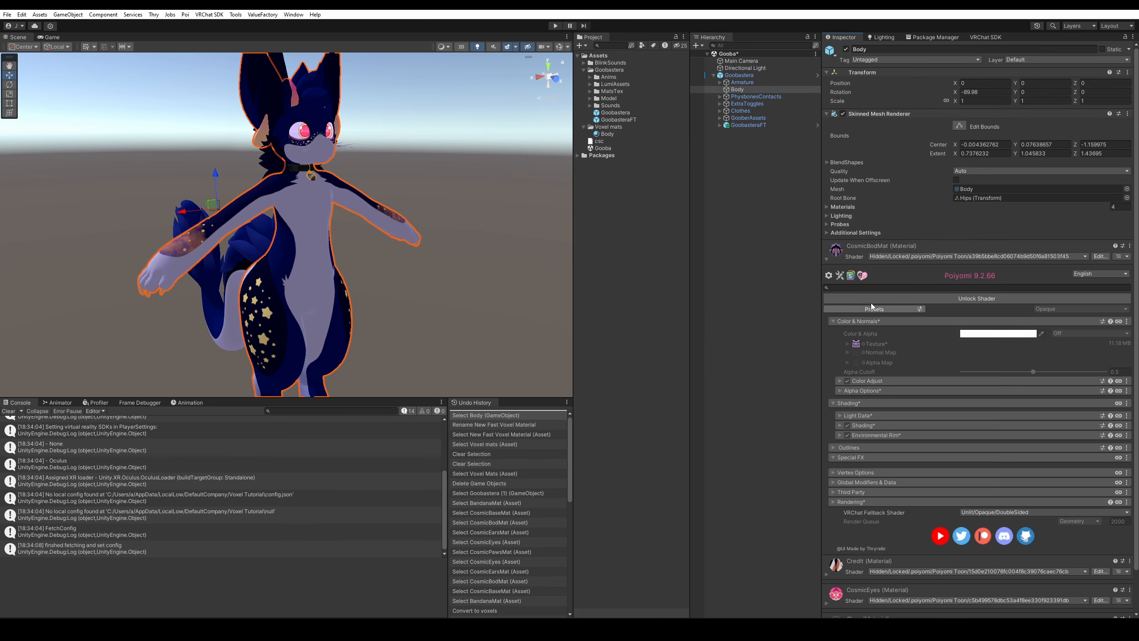
{"action": "left_click", "coordinate": [855, 344]}
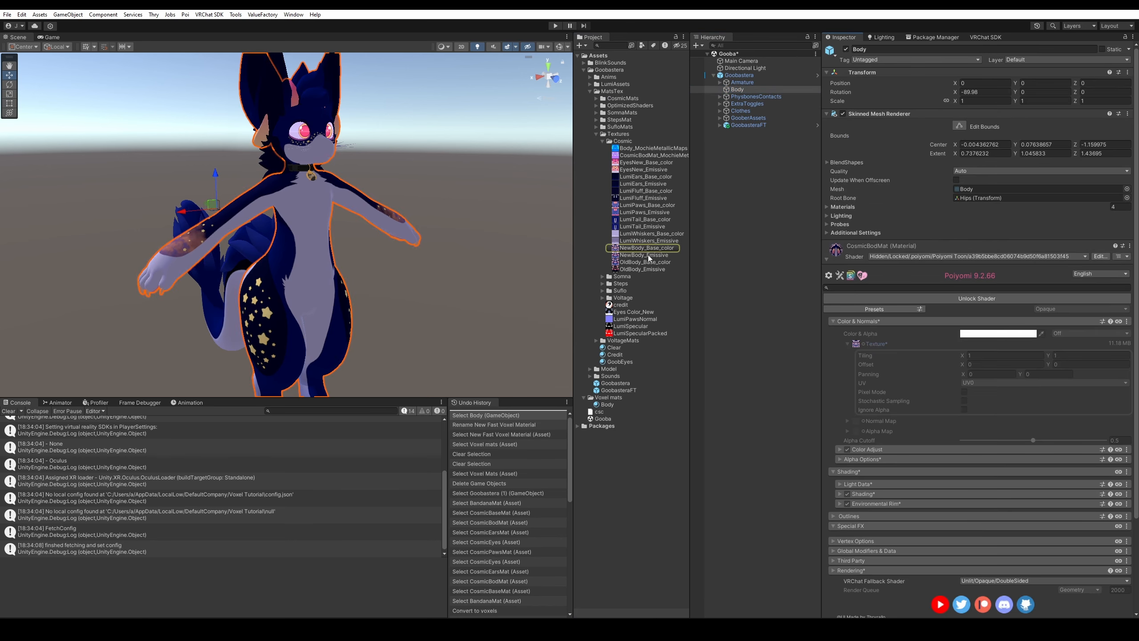
{"action": "left_click", "coordinate": [610, 405]}
{"action": "left_click_drag", "start_coordinate": [631, 252], "coordinate": [835, 145]}
{"action": "left_click_drag", "start_coordinate": [605, 403], "coordinate": [326, 217]}
{"action": "middle_click_drag", "start_coordinate": [303, 215], "coordinate": [300, 231]}
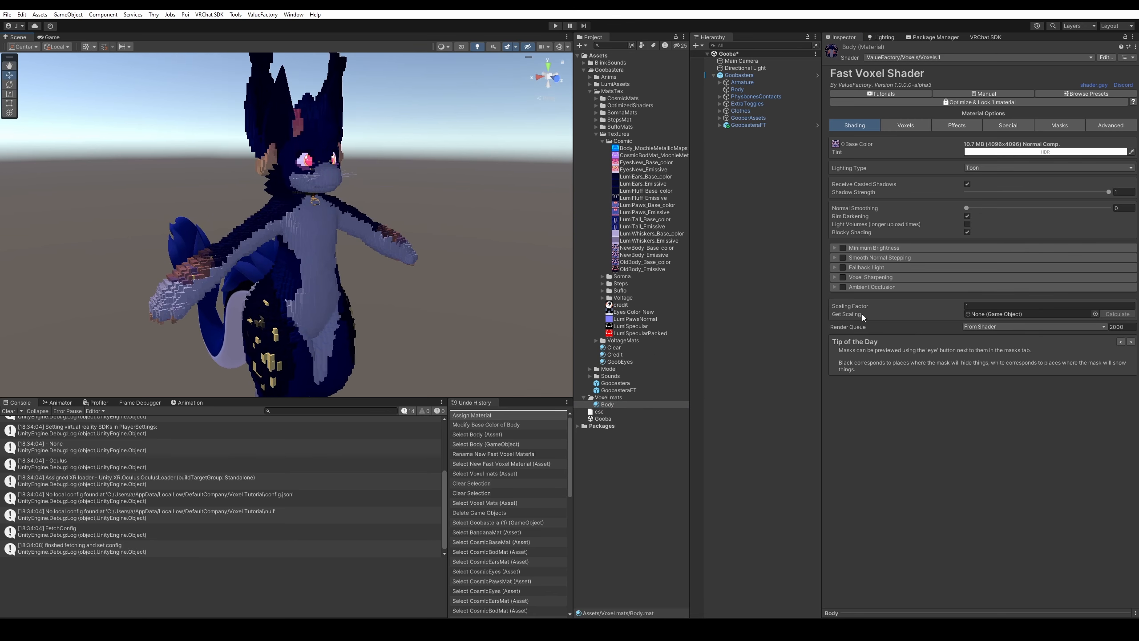
{"action": "left_click", "coordinate": [1010, 128]}
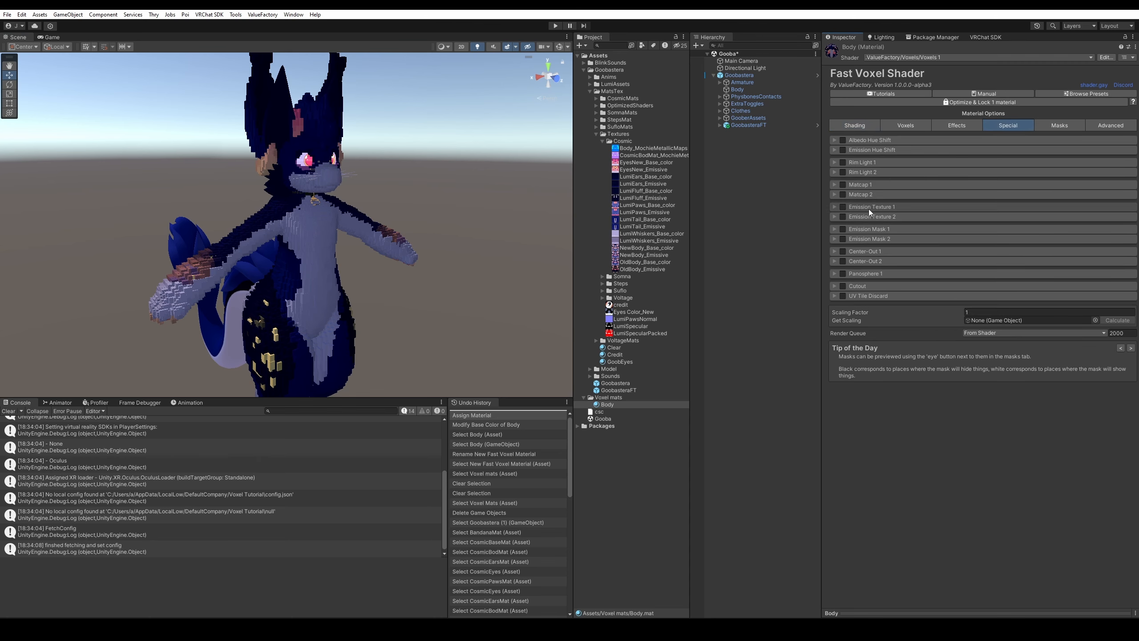
{"action": "left_click", "coordinate": [854, 125]}
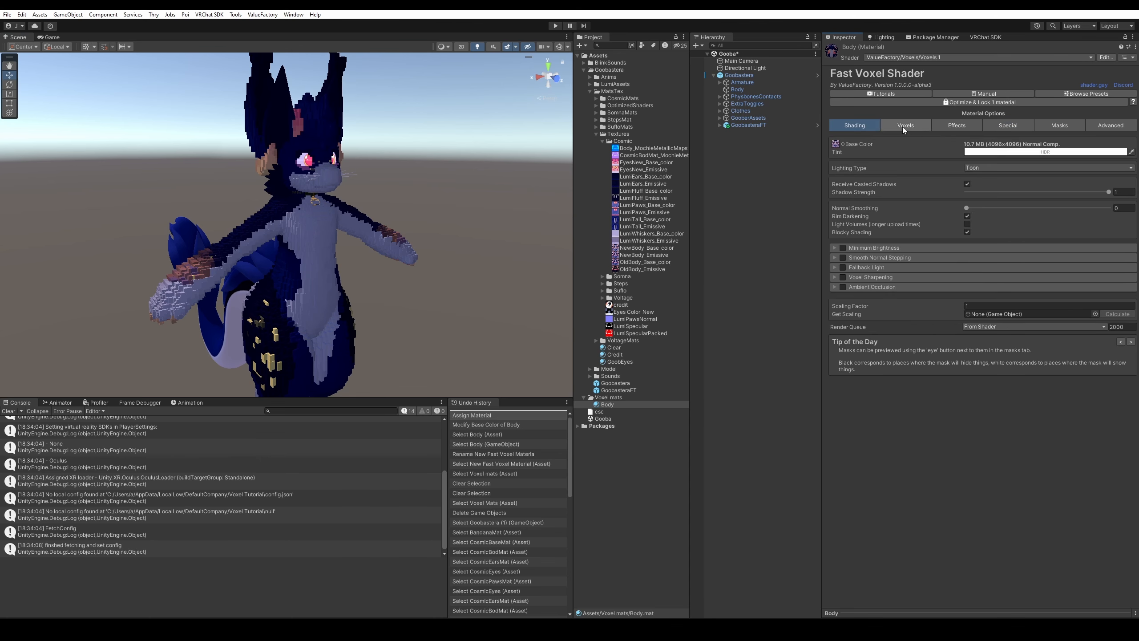
{"action": "right_click", "coordinate": [854, 183]}
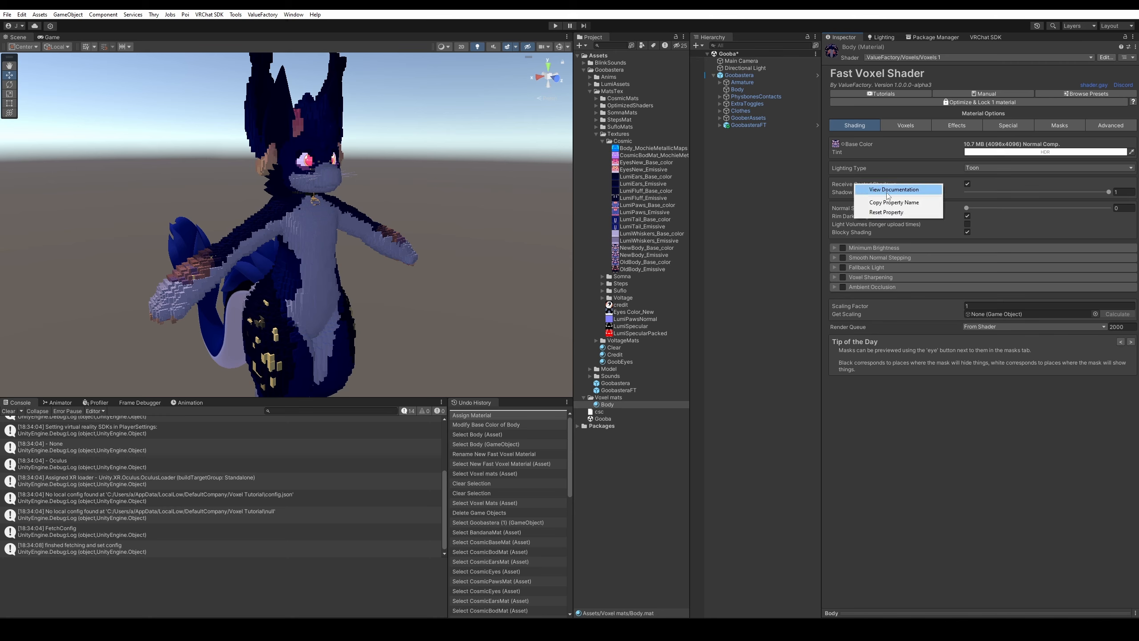
{"action": "right_click", "coordinate": [866, 250]}
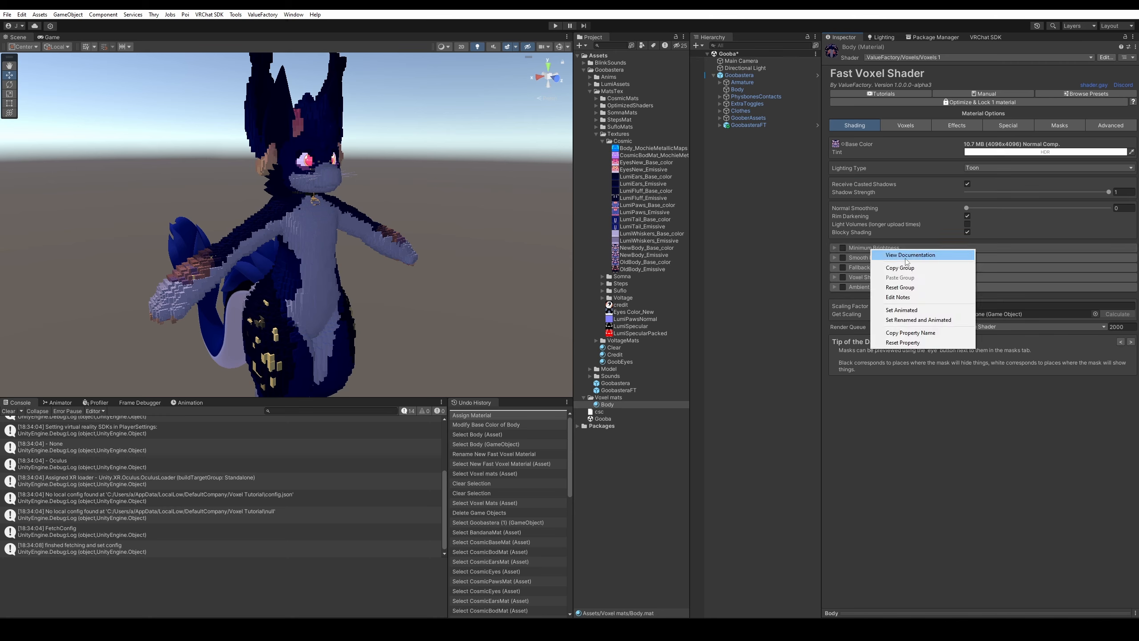
{"action": "left_click", "coordinate": [854, 239]}
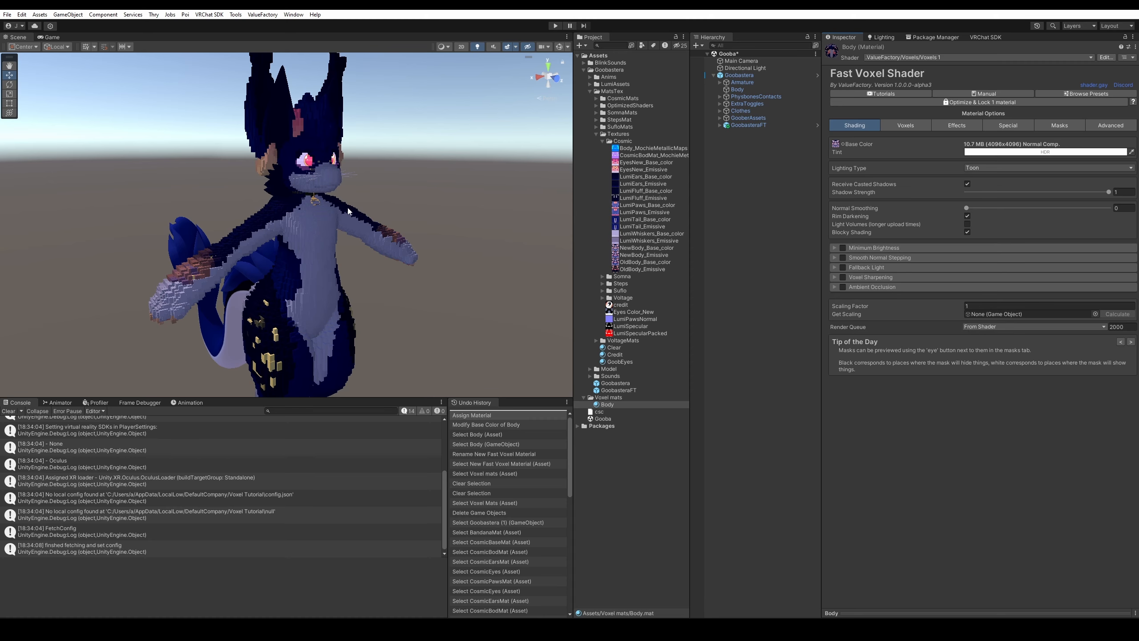
{"action": "mouse_move", "coordinate": [348, 208]}
{"action": "left_mouse_down", "text": "alt"}
{"action": "mouse_move", "coordinate": [330, 202]}
{"action": "mouse_move", "coordinate": [345, 201]}
{"action": "left_mouse_up", "text": "alt"}
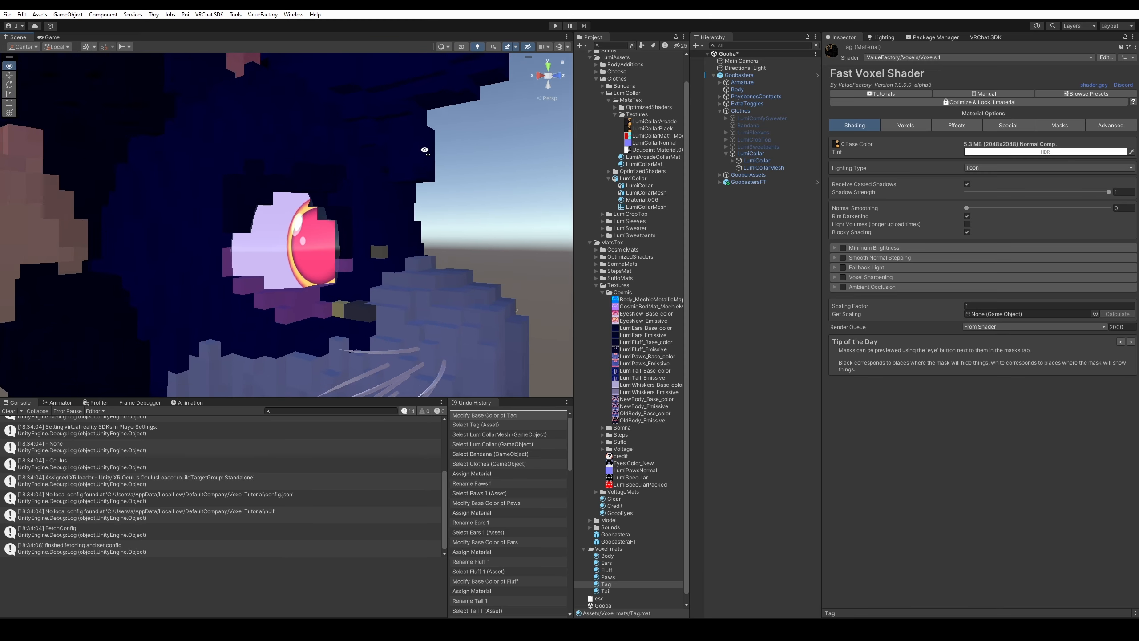
Try the Body material on the avatar's eye, then undo it.
{"action": "left_click_drag", "start_coordinate": [423, 150], "coordinate": [430, 163], "text": "alt"}
{"action": "left_click_drag", "start_coordinate": [326, 235], "coordinate": [343, 251], "text": "alt"}
{"action": "left_click_drag", "start_coordinate": [600, 555], "coordinate": [297, 227]}
{"action": "scroll", "coordinate": [297, 227], "scroll_direction": "up", "scroll_amount": 1}
{"action": "key", "text": "ctrl+z"}
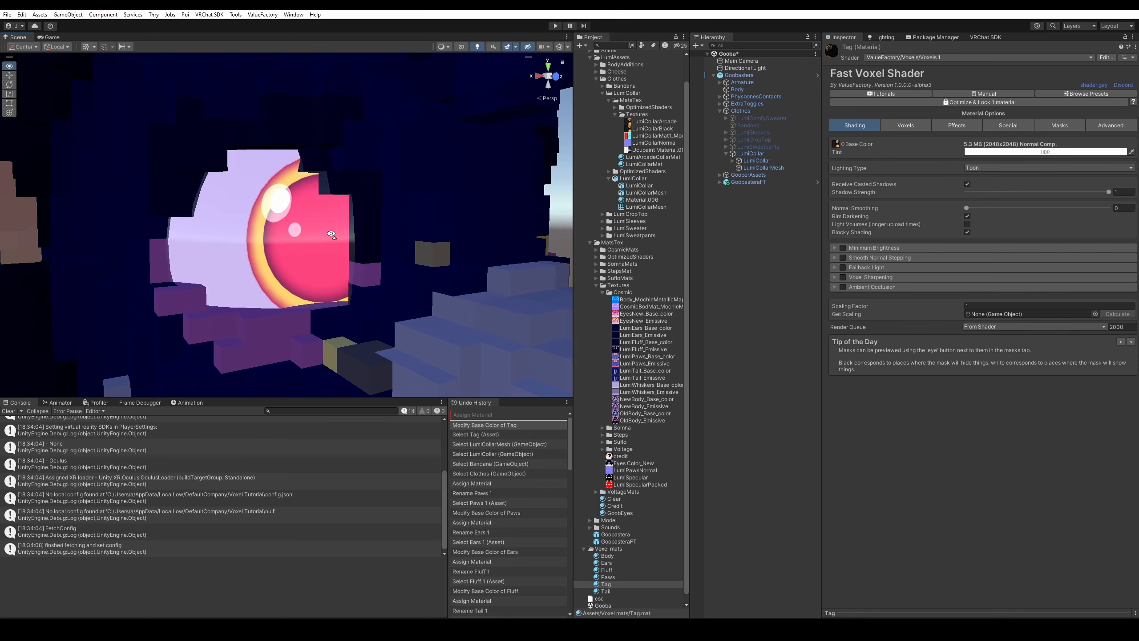
{"action": "middle_click_drag", "start_coordinate": [333, 231], "coordinate": [390, 238]}
{"action": "scroll", "coordinate": [585, 584], "scroll_direction": "down", "scroll_amount": 1}
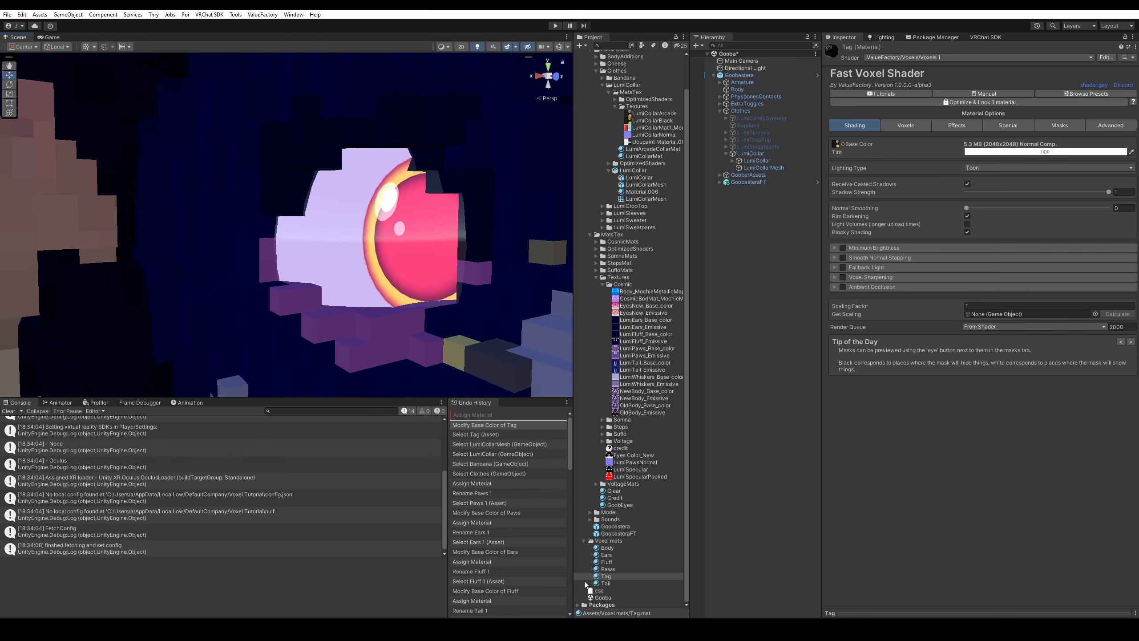
Apply the Fast Voxel Shader package's Hide Material beside the avatar's eye.
{"action": "left_click", "coordinate": [577, 605]}
{"action": "scroll", "coordinate": [618, 541], "scroll_direction": "down", "scroll_amount": 10}
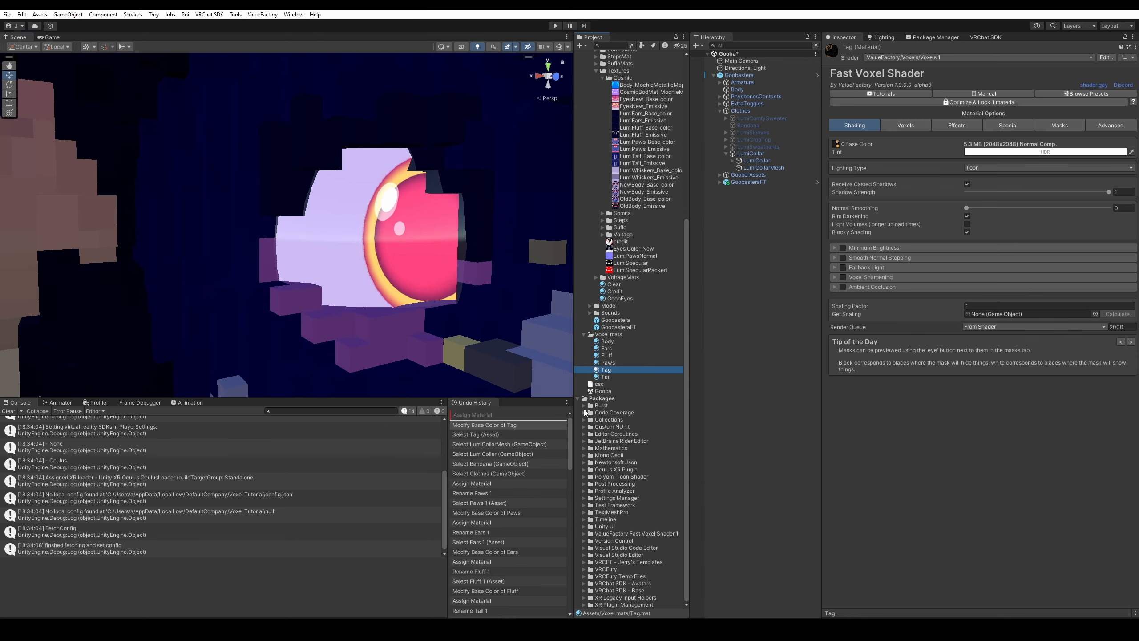
{"action": "left_click", "coordinate": [584, 533]}
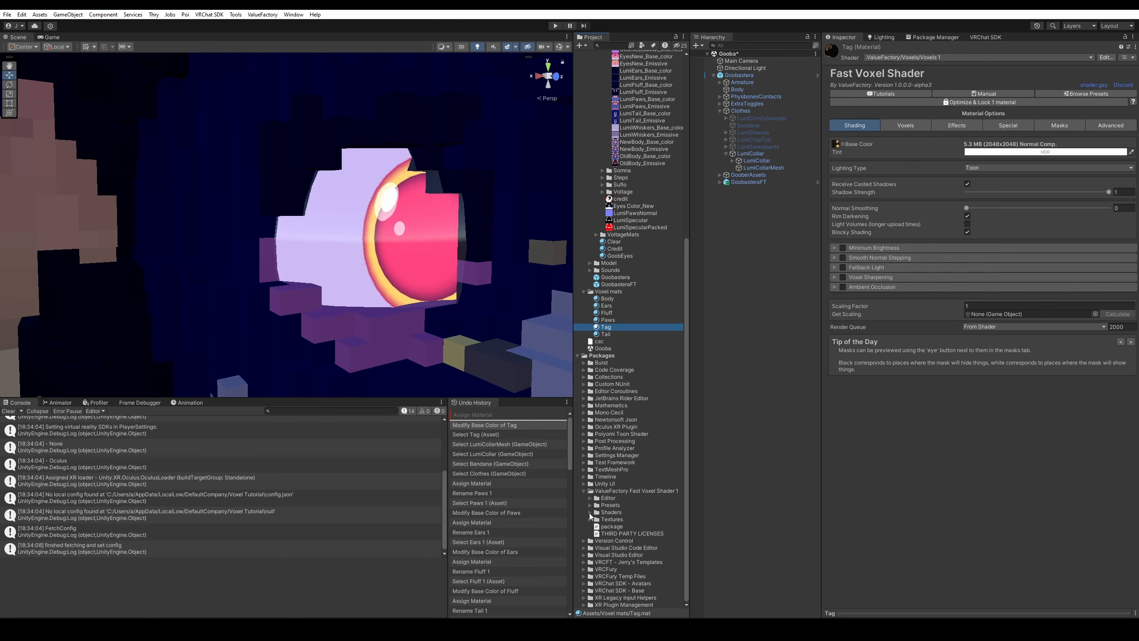
{"action": "left_click", "coordinate": [589, 513]}
{"action": "scroll", "coordinate": [621, 541], "scroll_direction": "down", "scroll_amount": 1}
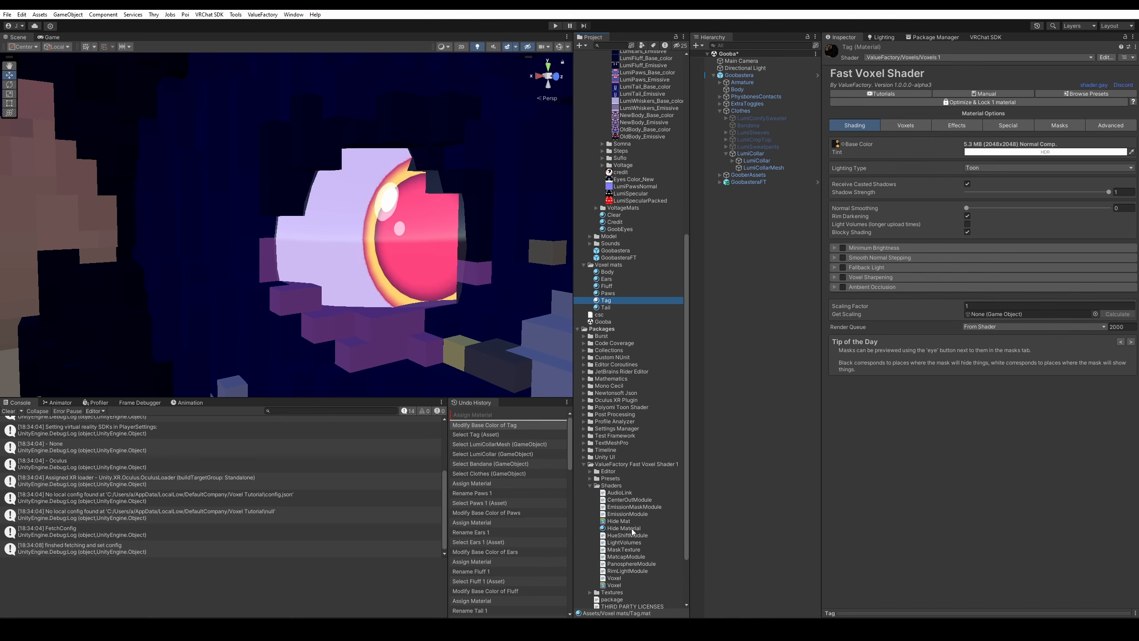
{"action": "left_click_drag", "start_coordinate": [630, 528], "coordinate": [390, 272]}
{"action": "right_click_drag", "start_coordinate": [390, 271], "coordinate": [200, 292]}
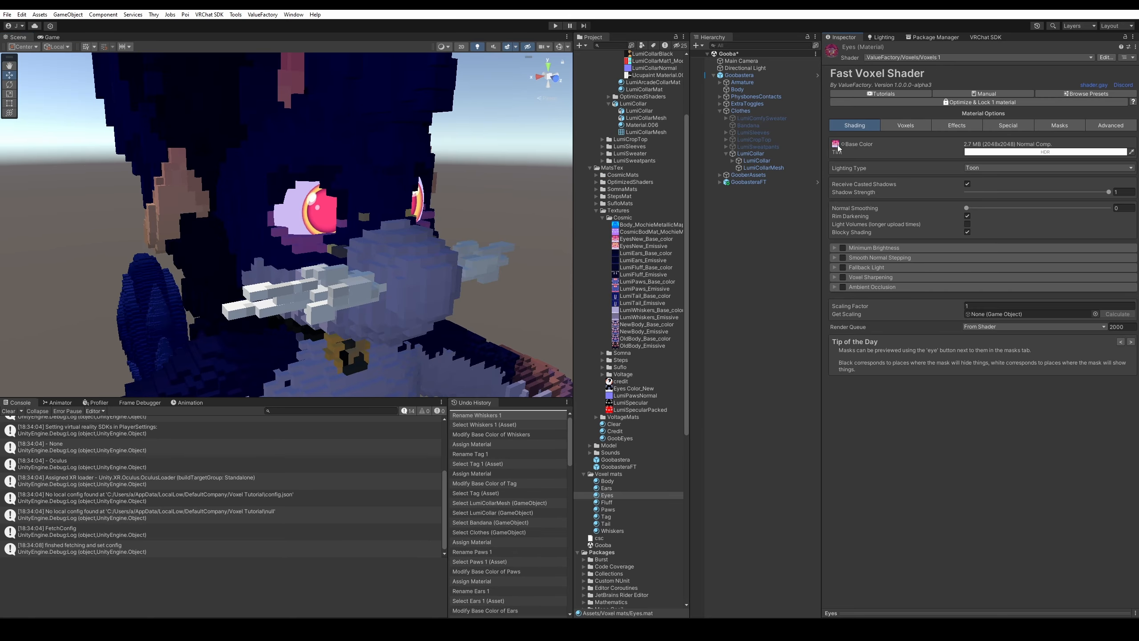
Try the Eyes material on the eye, undo it, and select the avatar's Body mesh.
{"action": "right_click_drag", "start_coordinate": [341, 233], "coordinate": [334, 213]}
{"action": "left_click_drag", "start_coordinate": [607, 495], "coordinate": [375, 230]}
{"action": "key", "text": "ctrl+z"}
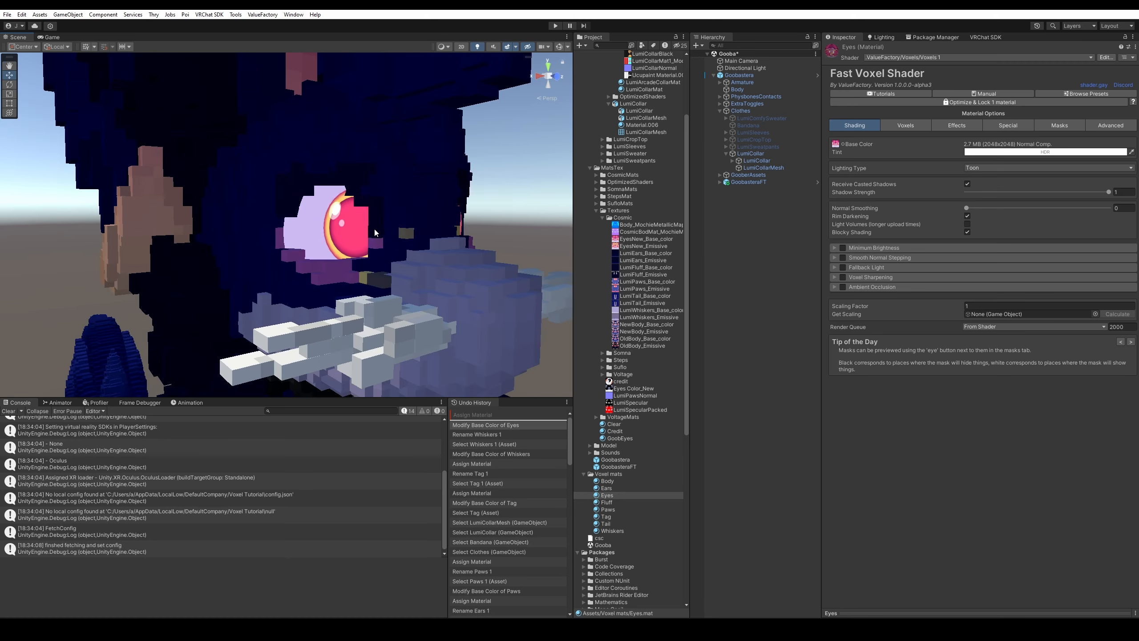
{"action": "mouse_move", "coordinate": [374, 232]}
{"action": "right_mouse_down"}
{"action": "mouse_move", "coordinate": [438, 228]}
{"action": "mouse_move", "coordinate": [384, 230]}
{"action": "right_mouse_up"}
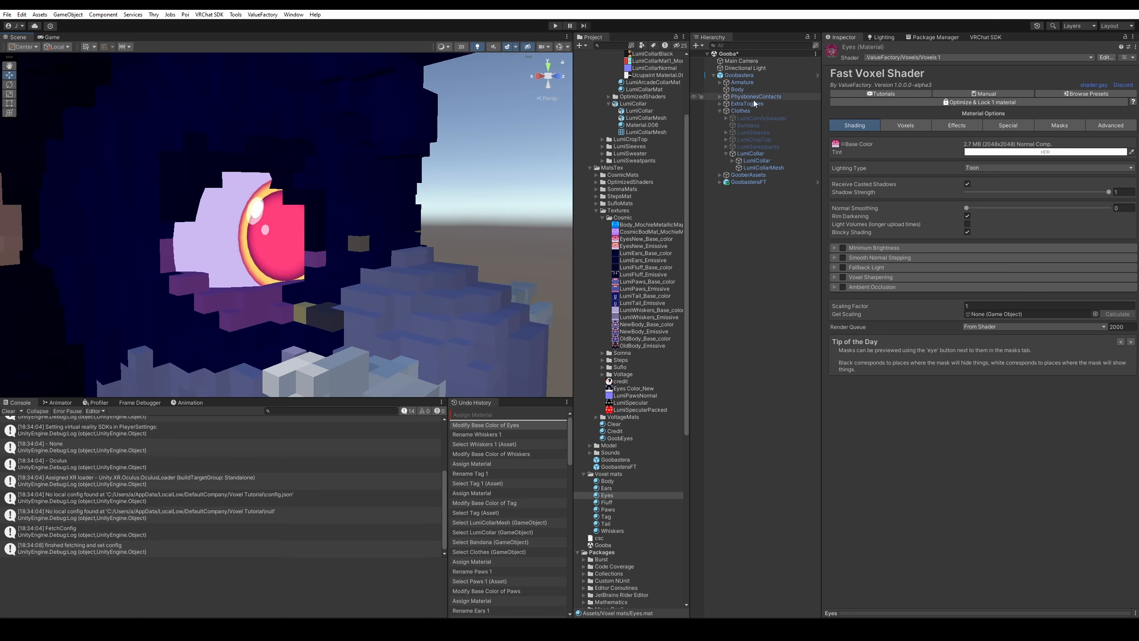
{"action": "left_click", "coordinate": [761, 89]}
{"action": "right_click_drag", "start_coordinate": [488, 345], "coordinate": [481, 346]}
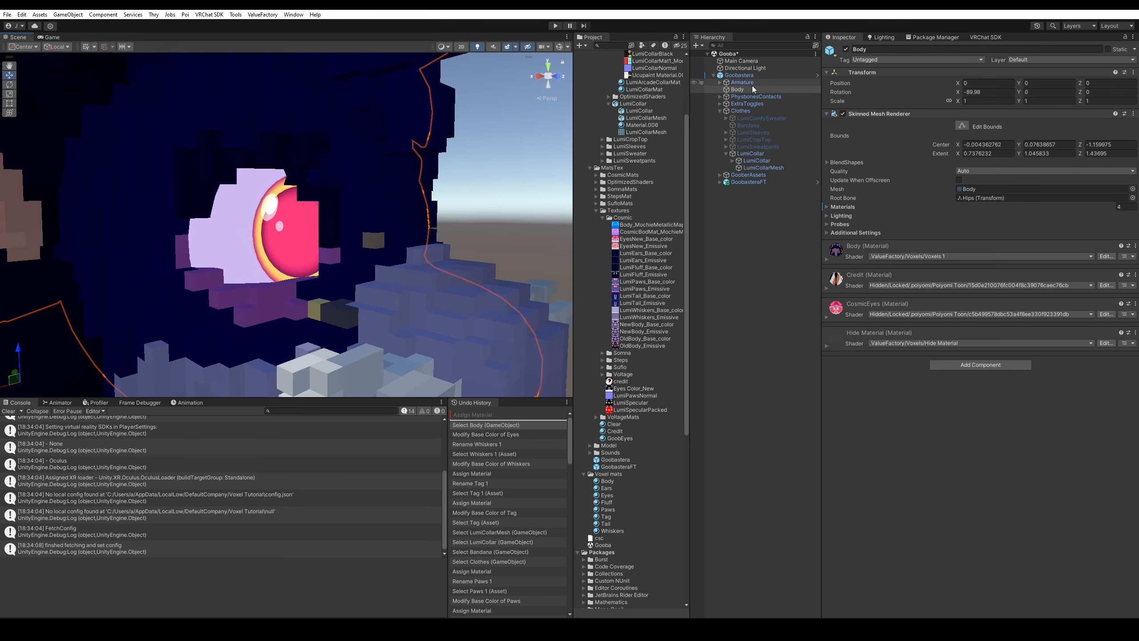
Replace CosmicEyes with the voxel Eyes material in the Body mesh's material slots.
{"action": "left_click", "coordinate": [828, 207]}
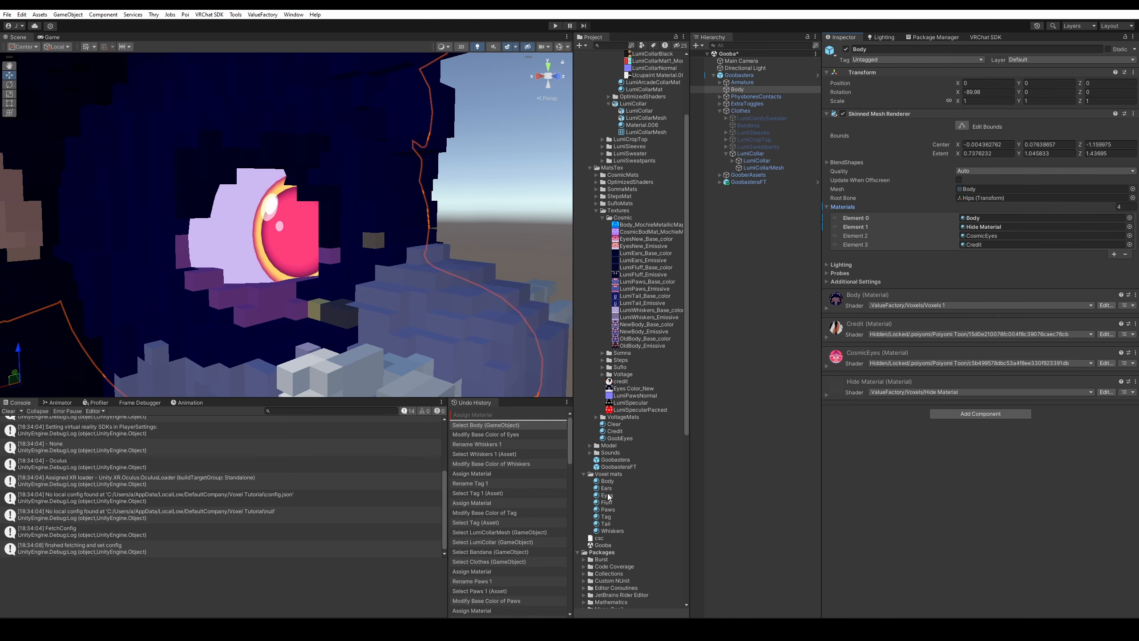
{"action": "left_click_drag", "start_coordinate": [608, 496], "coordinate": [986, 236]}
{"action": "key", "text": "s"}
{"action": "mouse_move", "coordinate": [359, 219]}
{"action": "right_mouse_down"}
{"action": "mouse_move", "coordinate": [313, 230]}
{"action": "mouse_move", "coordinate": [341, 226]}
{"action": "right_mouse_up"}
{"action": "key", "text": "w"}
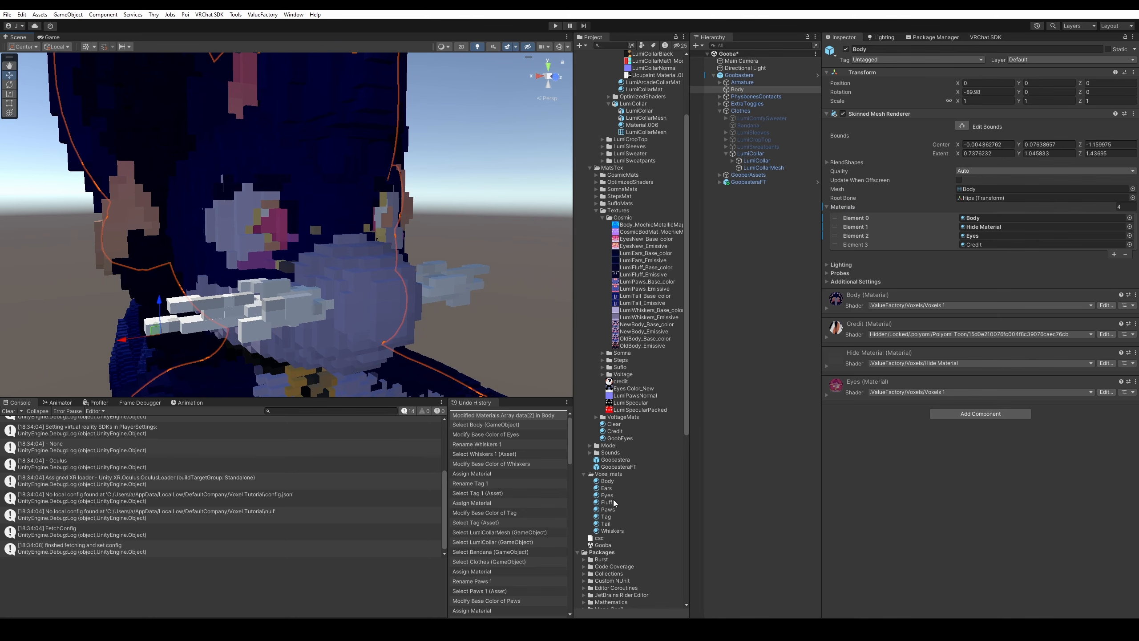
{"action": "left_click", "coordinate": [607, 495]}
In the Eyes material's Voxels tab, set Voxel Grid Size to 256.
{"action": "left_click", "coordinate": [905, 125]}
{"action": "left_click", "coordinate": [993, 152]}
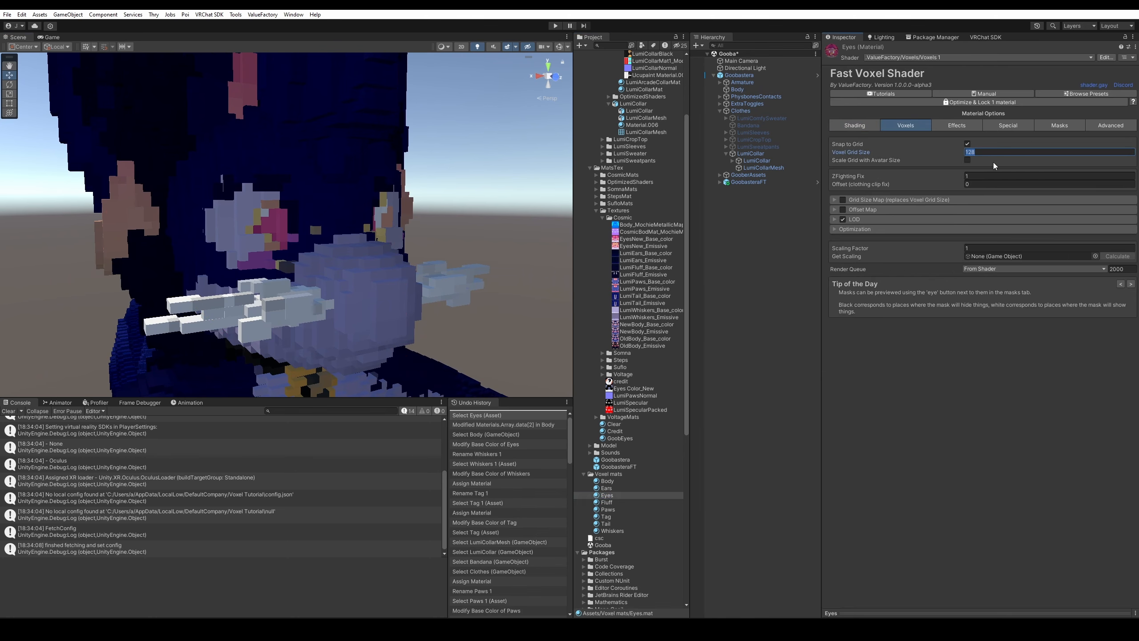
{"action": "type", "text": "256"}
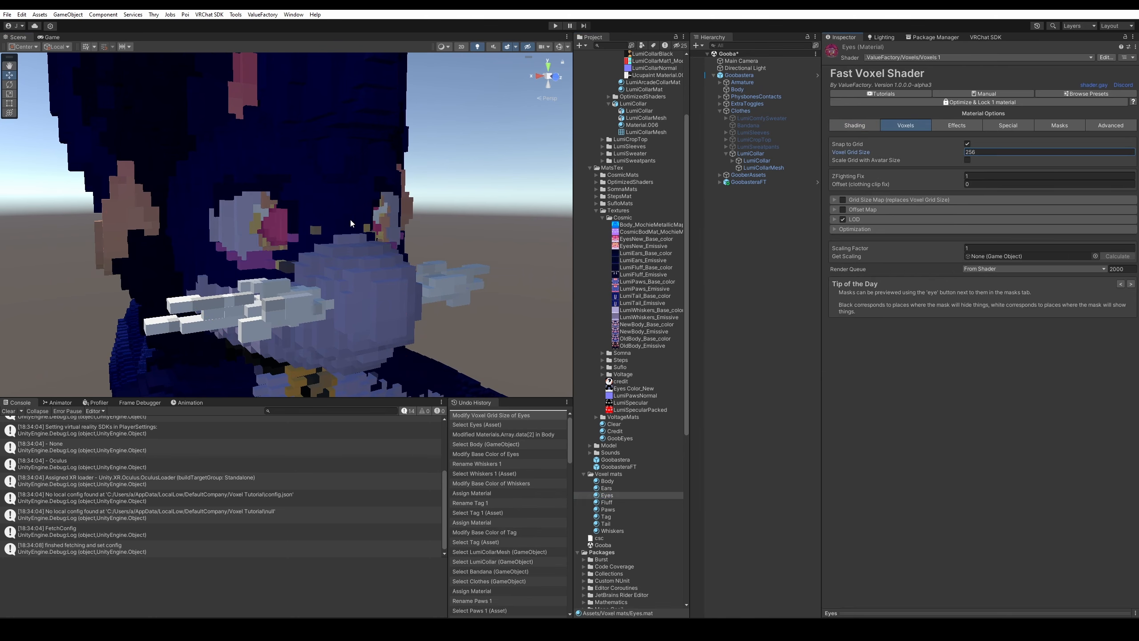
{"action": "key", "text": "s"}
{"action": "right_click_drag", "start_coordinate": [351, 221], "coordinate": [340, 226]}
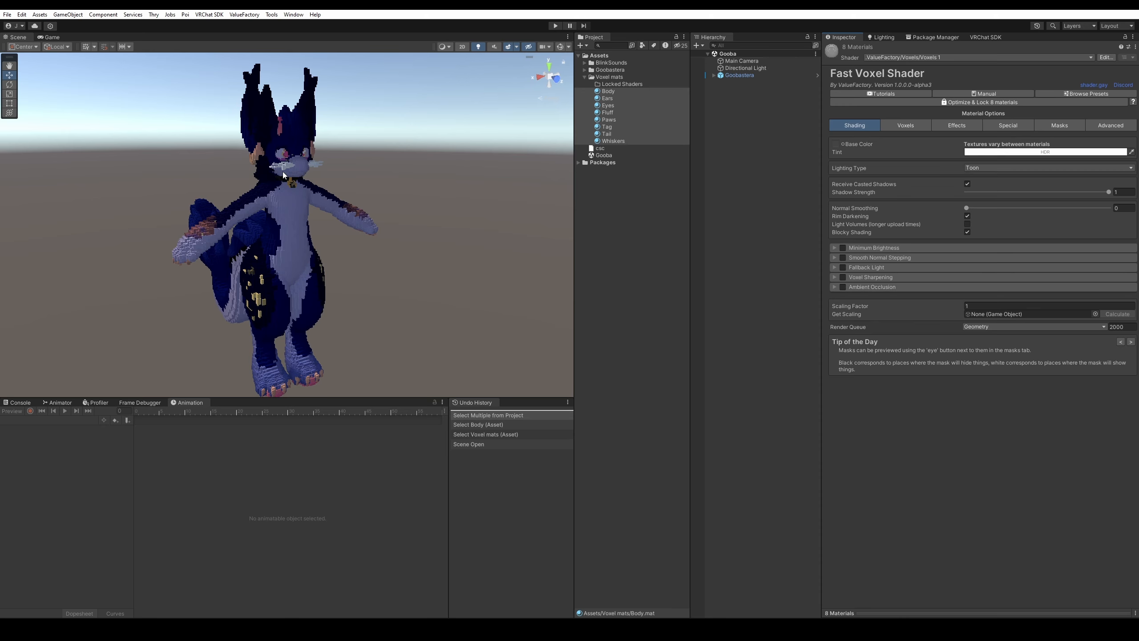
Run the ValueFactory Fast Voxel Shader 1 action on the Goobastera avatar.
{"action": "right_click", "coordinate": [731, 76]}
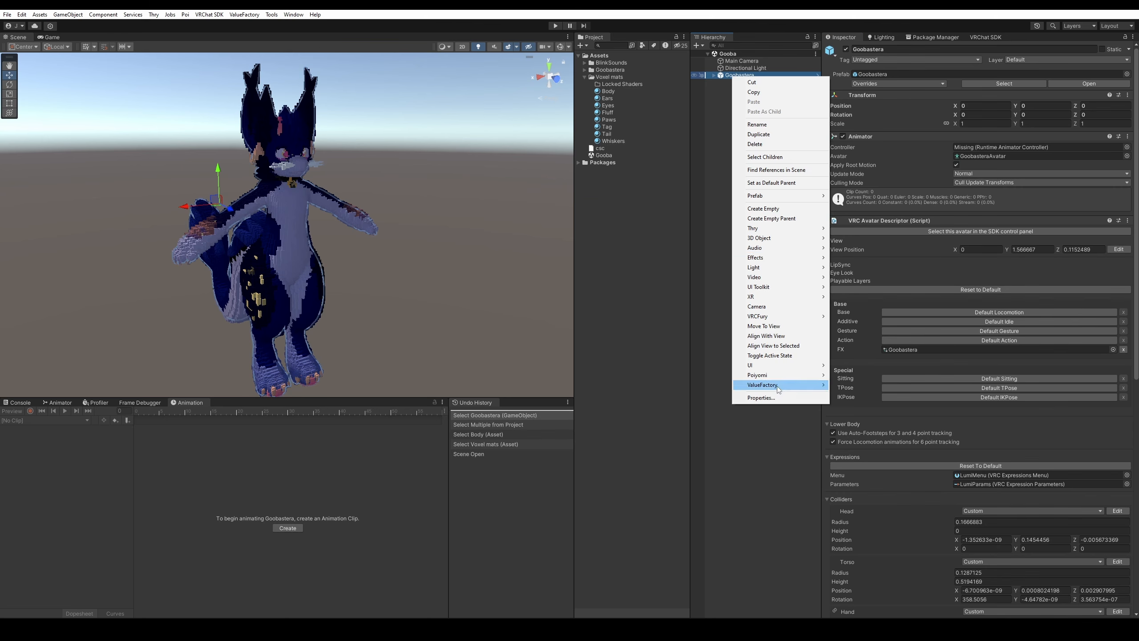
{"action": "mouse_move", "coordinate": [776, 385]}
{"action": "mouse_move", "coordinate": [850, 385]}
{"action": "left_click", "coordinate": [953, 396]}
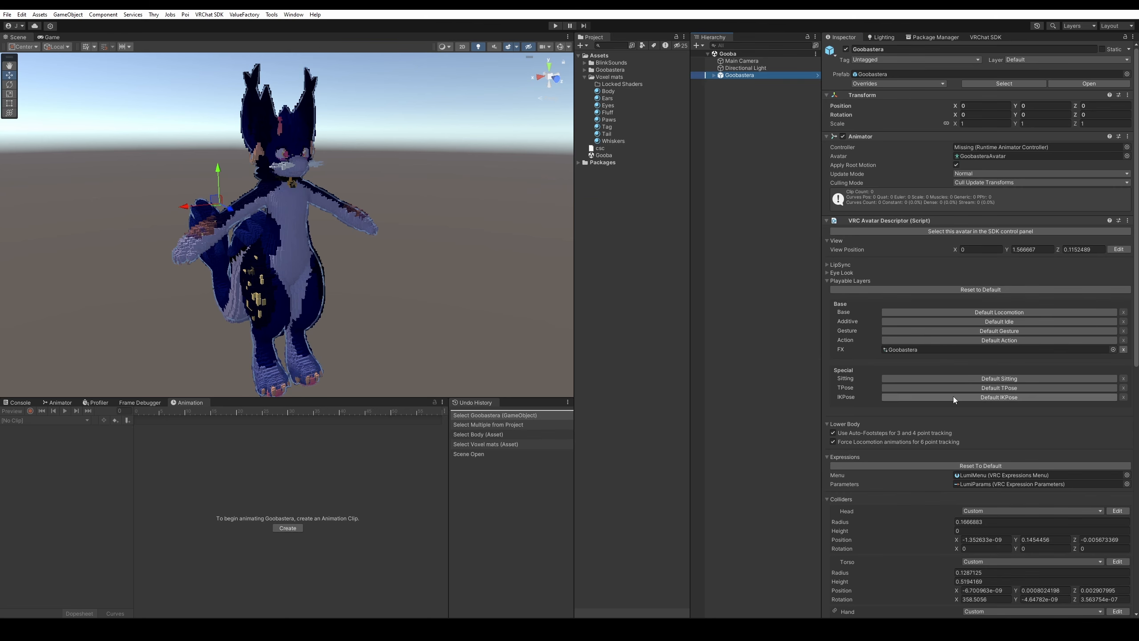
Select the eight voxel materials, set Goobastera as Get Scaling, and calculate.
{"action": "left_click", "coordinate": [606, 91]}
{"action": "key", "text": "Down"}
{"action": "key", "text": "Down"}
{"action": "key", "text": "Down"}
{"action": "key", "text": "Down"}
{"action": "key", "text": "Down"}
{"action": "key", "text": "Down"}
{"action": "key", "text": "Down"}
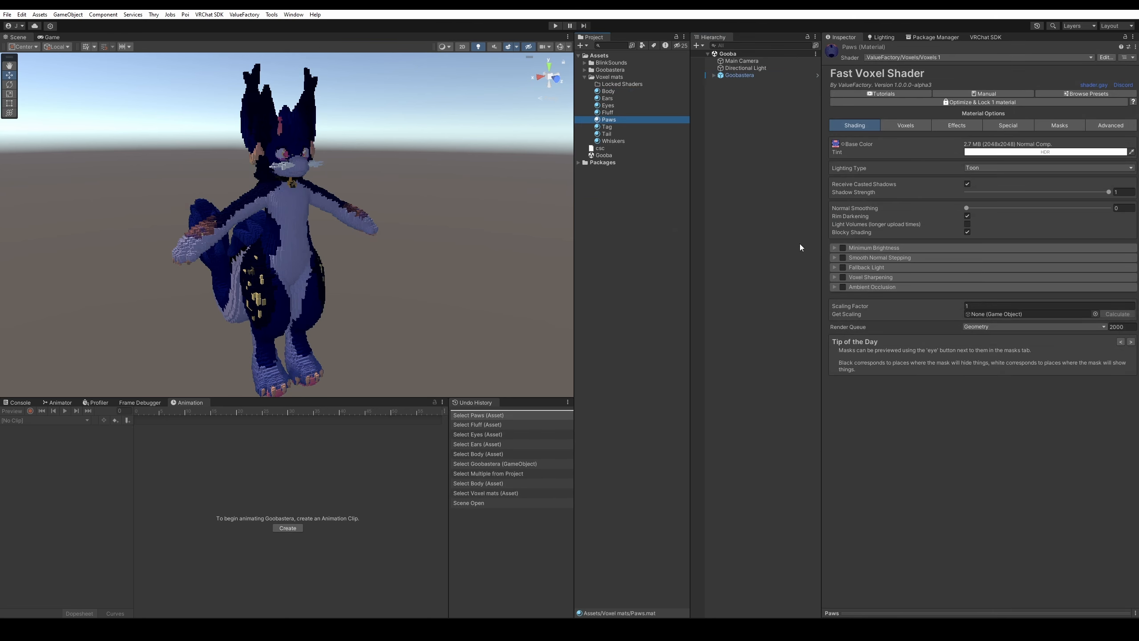
{"action": "key", "text": "Up"}
{"action": "key", "text": "Up"}
{"action": "key", "text": "Up"}
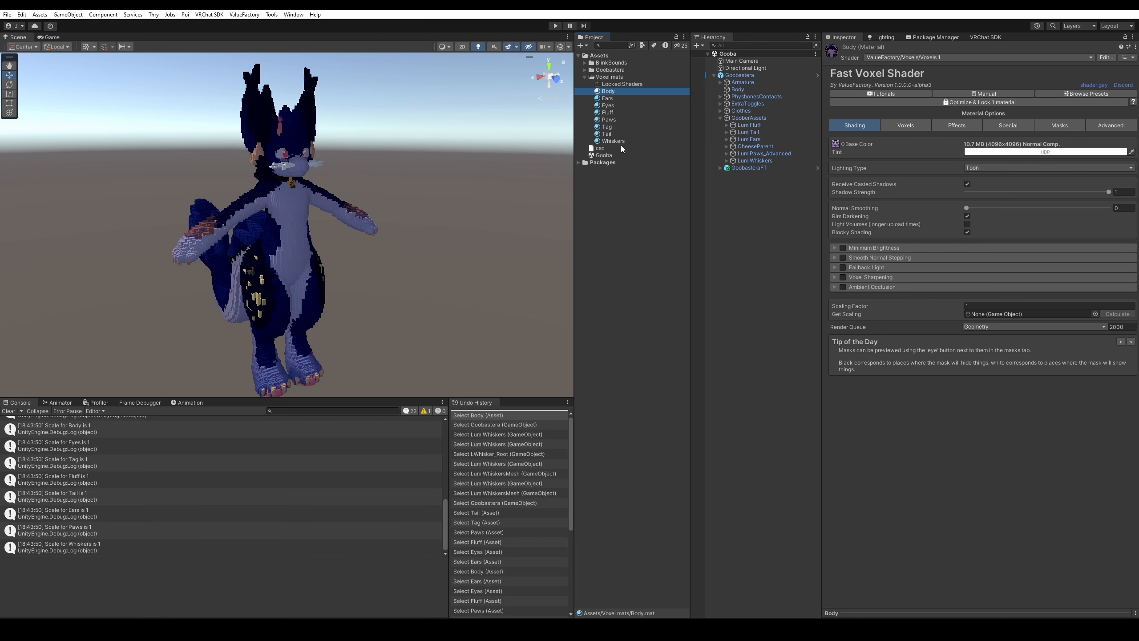
{"action": "left_click", "coordinate": [621, 146], "text": "ctrl"}
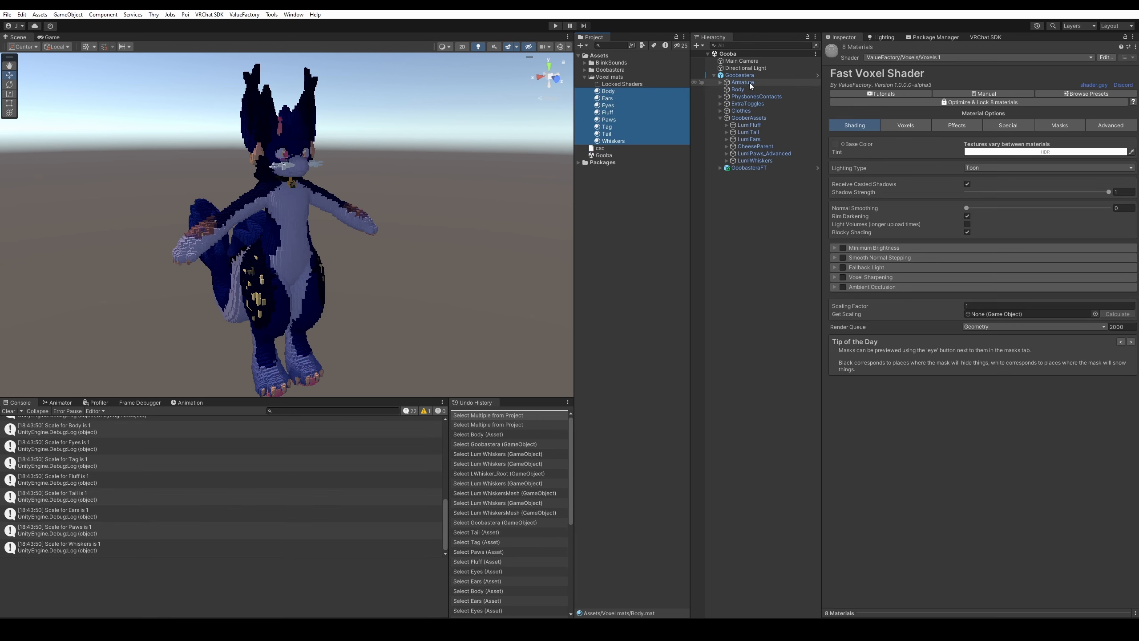
{"action": "left_click_drag", "start_coordinate": [744, 76], "coordinate": [999, 316]}
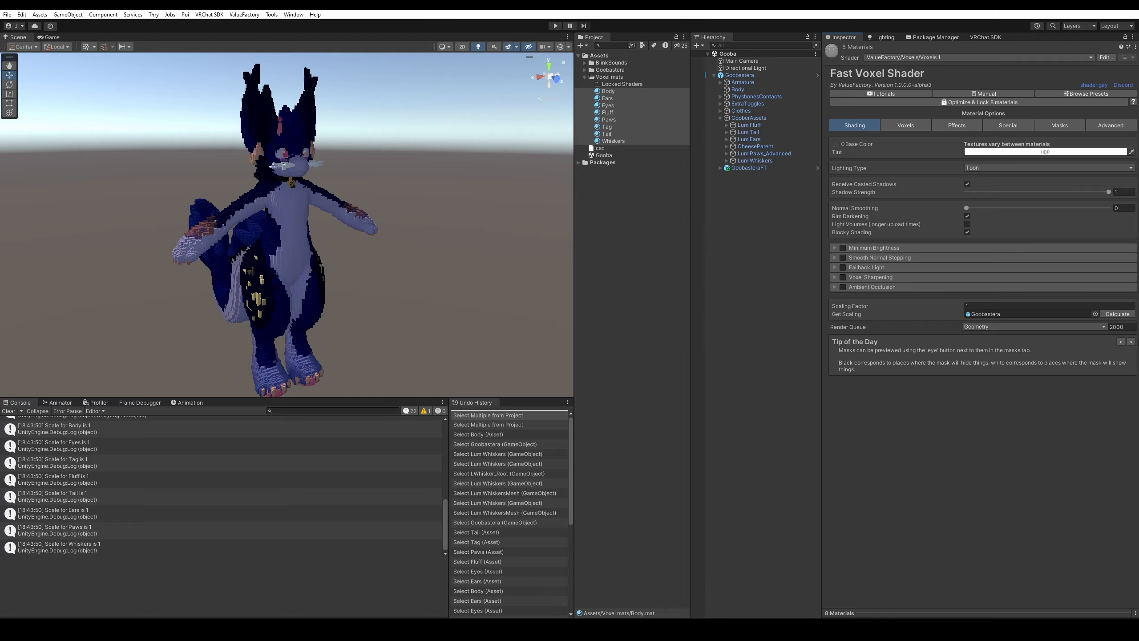
{"action": "left_click", "coordinate": [1117, 314]}
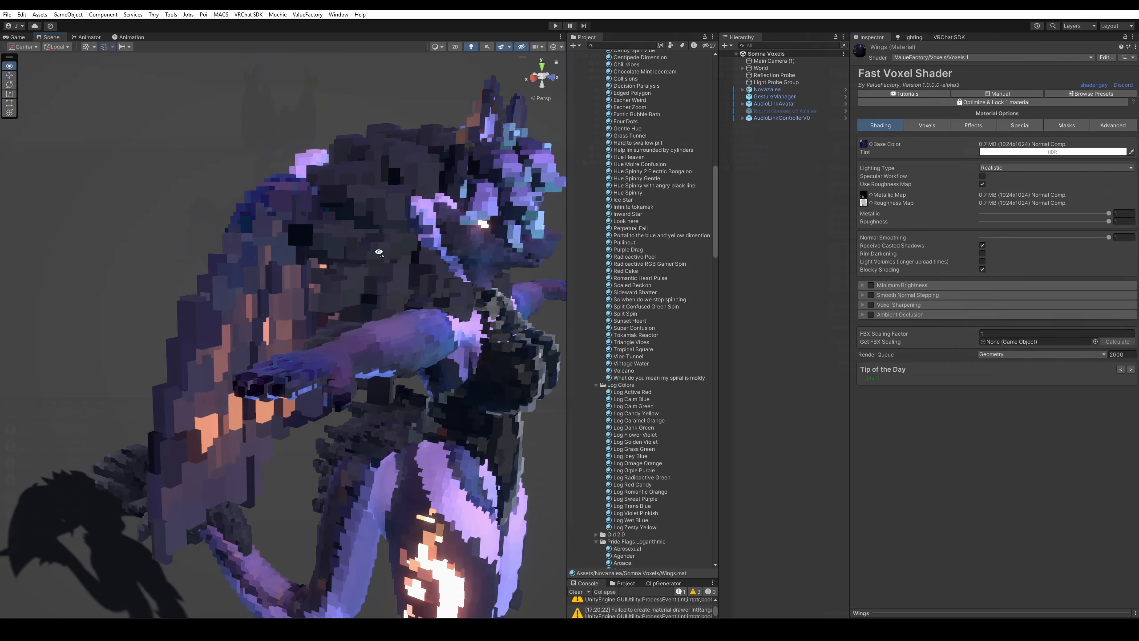
Uncheck Cull Back Faces under Optimization on the Wings material and view the wings from behind.
{"action": "mouse_move", "coordinate": [379, 252]}
{"action": "left_mouse_down", "text": "alt"}
{"action": "mouse_move", "coordinate": [641, 267]}
{"action": "mouse_move", "coordinate": [892, 155]}
{"action": "left_mouse_up", "text": "alt"}
{"action": "left_click", "coordinate": [926, 125]}
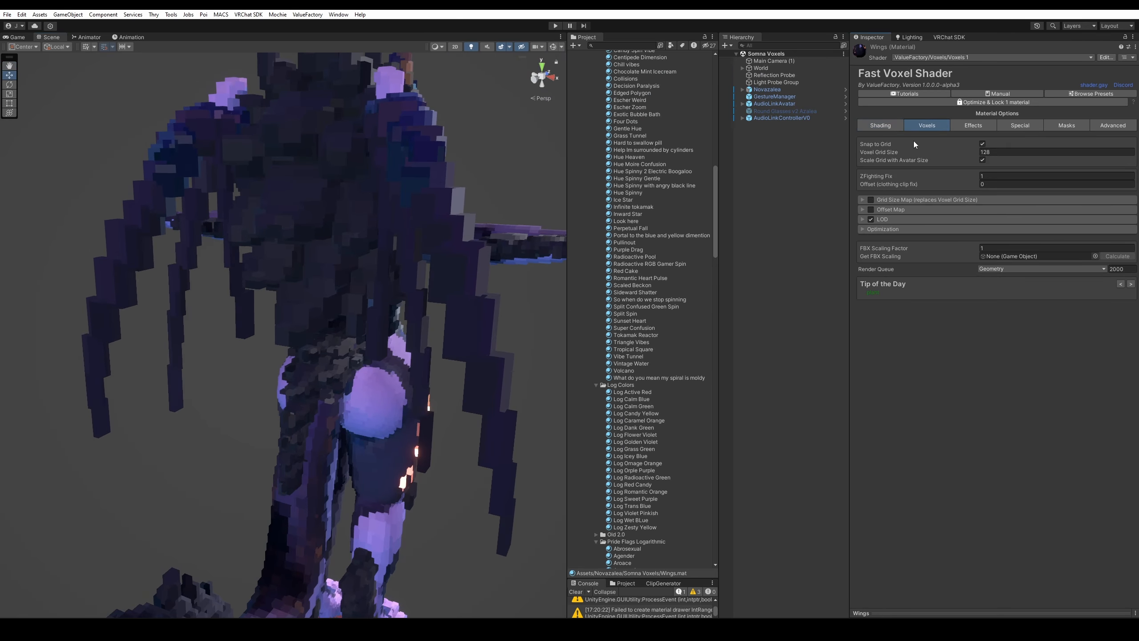
{"action": "left_click", "coordinate": [896, 230]}
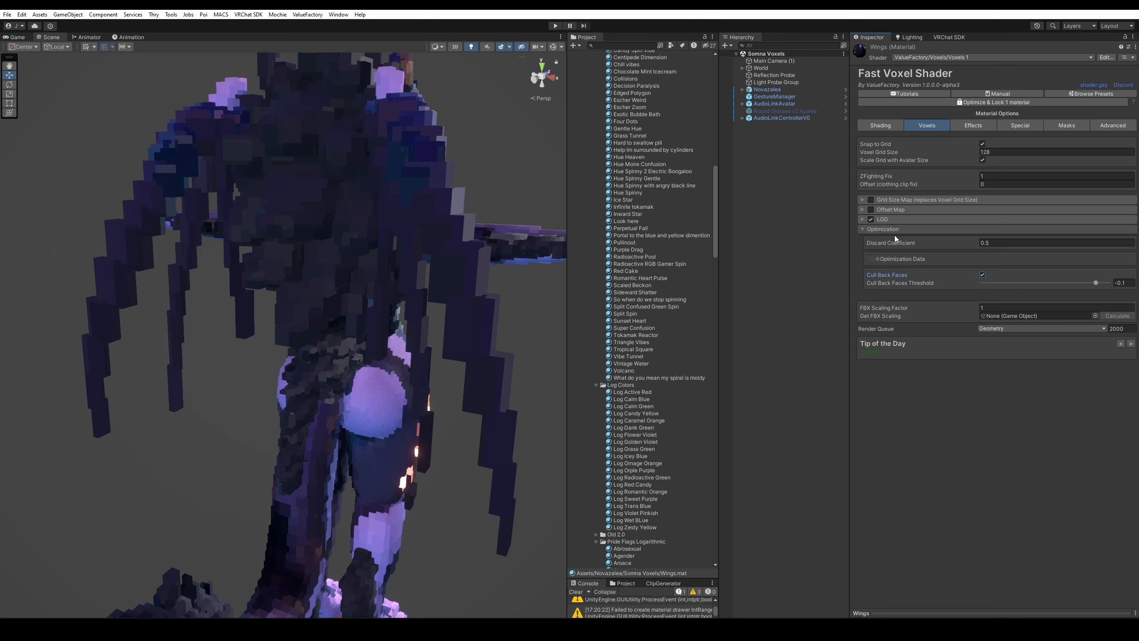
{"action": "left_click", "coordinate": [982, 275]}
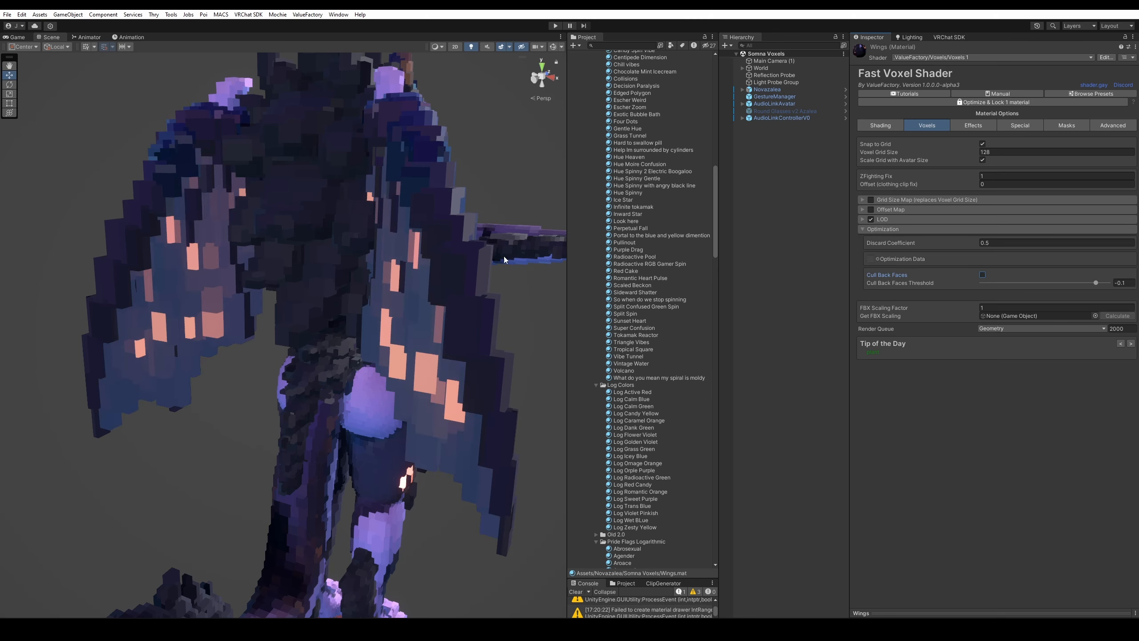
{"action": "left_click_drag", "start_coordinate": [504, 259], "coordinate": [384, 245], "text": "alt"}
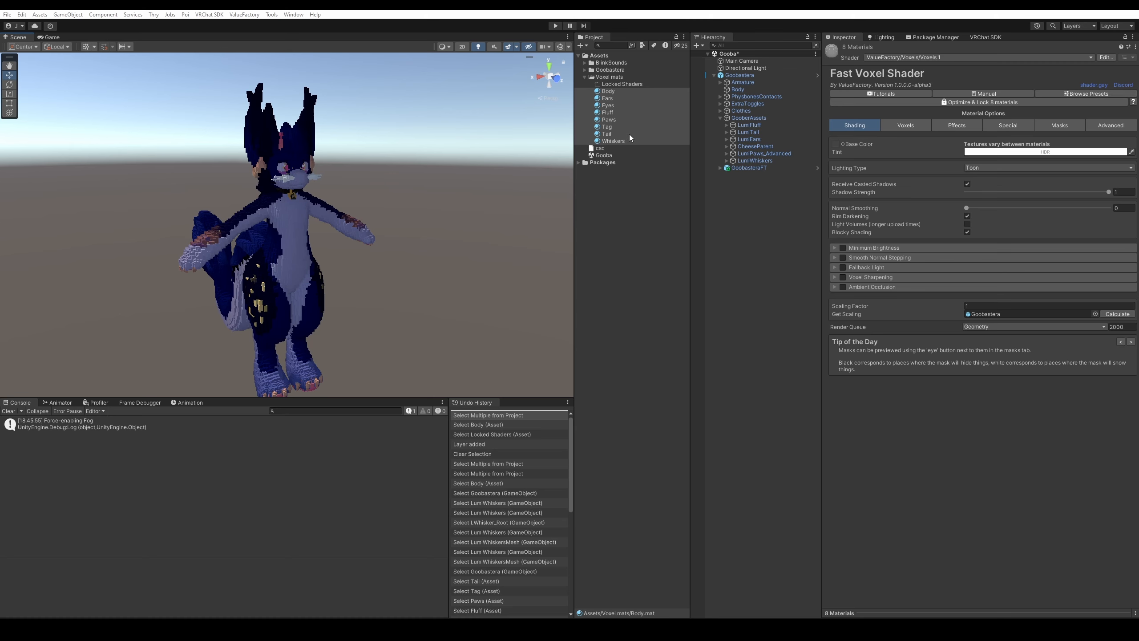
Preview shader presets including Body Tornado, Freeform Cubes, Gooey and Subtle Floaters.
{"action": "left_click", "coordinate": [1086, 93]}
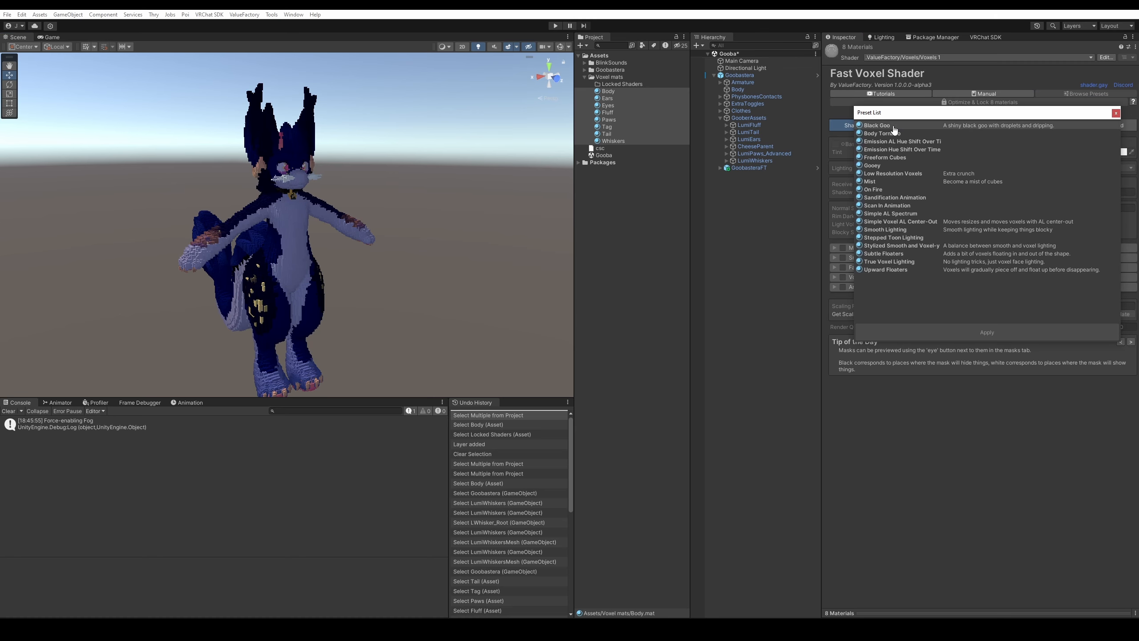
{"action": "left_click", "coordinate": [893, 133]}
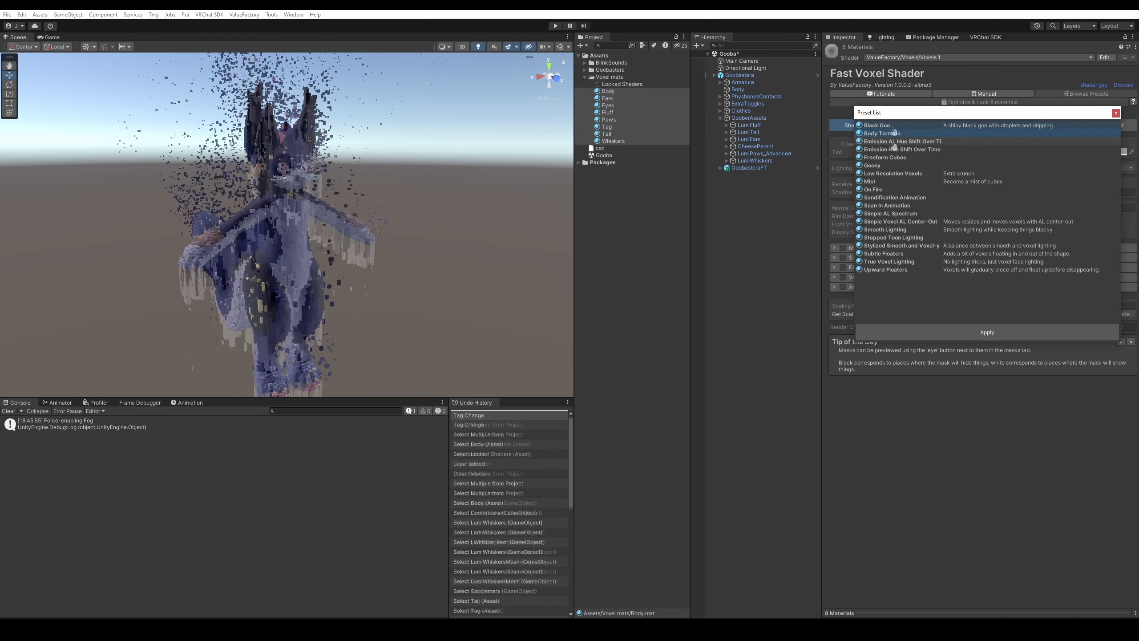
{"action": "left_click", "coordinate": [893, 141]}
{"action": "left_click", "coordinate": [893, 150]}
{"action": "left_click", "coordinate": [887, 158]}
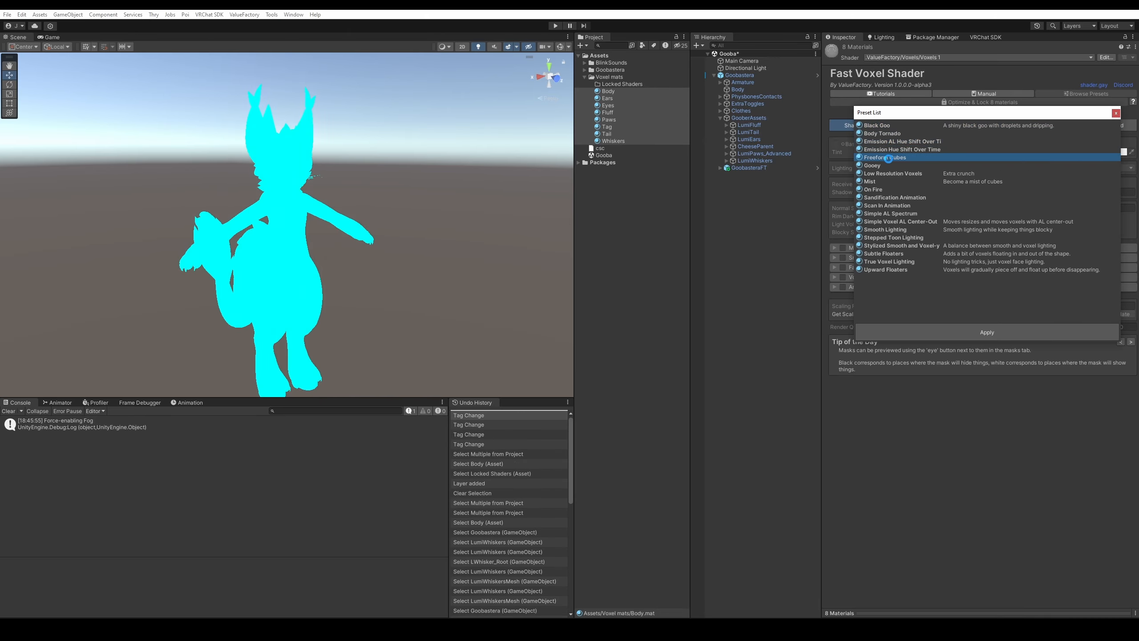
{"action": "left_click", "coordinate": [888, 165]}
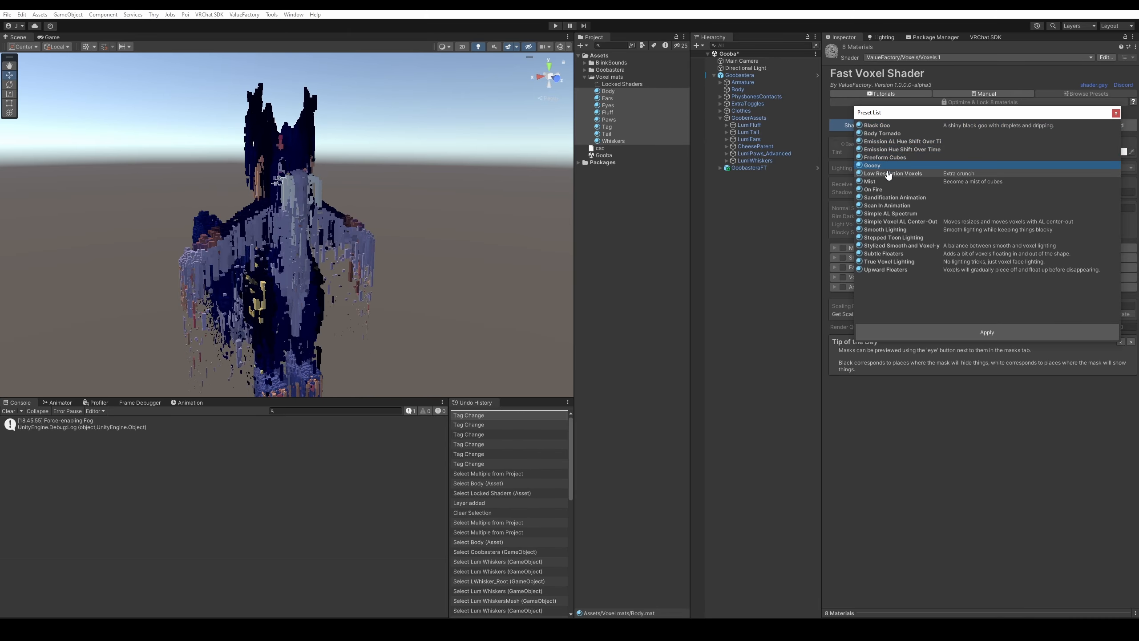
{"action": "left_click", "coordinate": [889, 173]}
{"action": "left_click", "coordinate": [893, 254]}
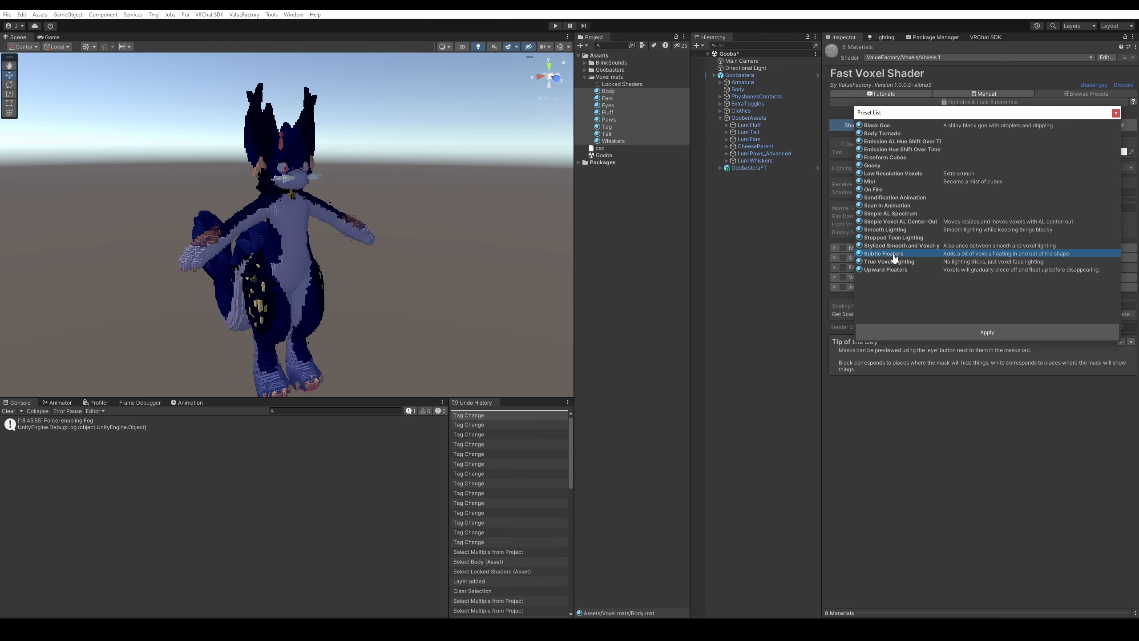
{"action": "right_click_drag", "start_coordinate": [414, 192], "coordinate": [447, 219]}
{"action": "key", "text": "w"}
{"action": "key", "text": "s"}
{"action": "key", "text": "w"}
Apply the Subtle Floaters preset and fly around the avatar to view it.
{"action": "left_click", "coordinate": [896, 257]}
{"action": "left_click", "coordinate": [930, 330]}
{"action": "key", "text": "s"}
{"action": "key", "text": "w"}
{"action": "key", "text": "d"}
{"action": "key", "text": "a"}
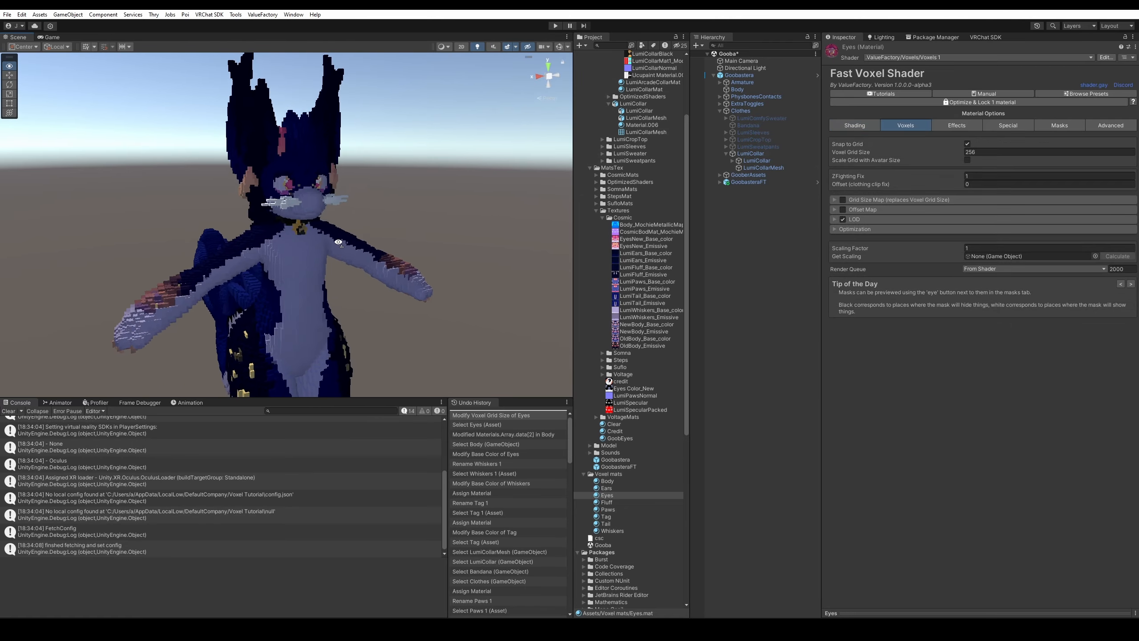
{"action": "key", "text": "s"}
{"action": "right_click_drag", "start_coordinate": [338, 243], "coordinate": [339, 245]}
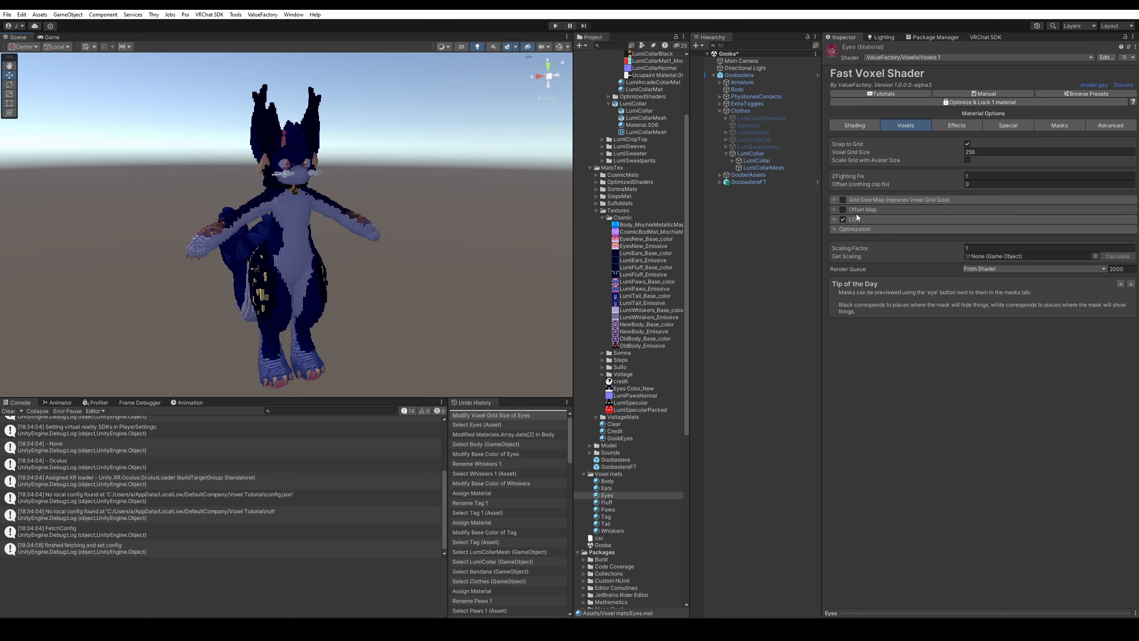
{"action": "right_click", "coordinate": [855, 176]}
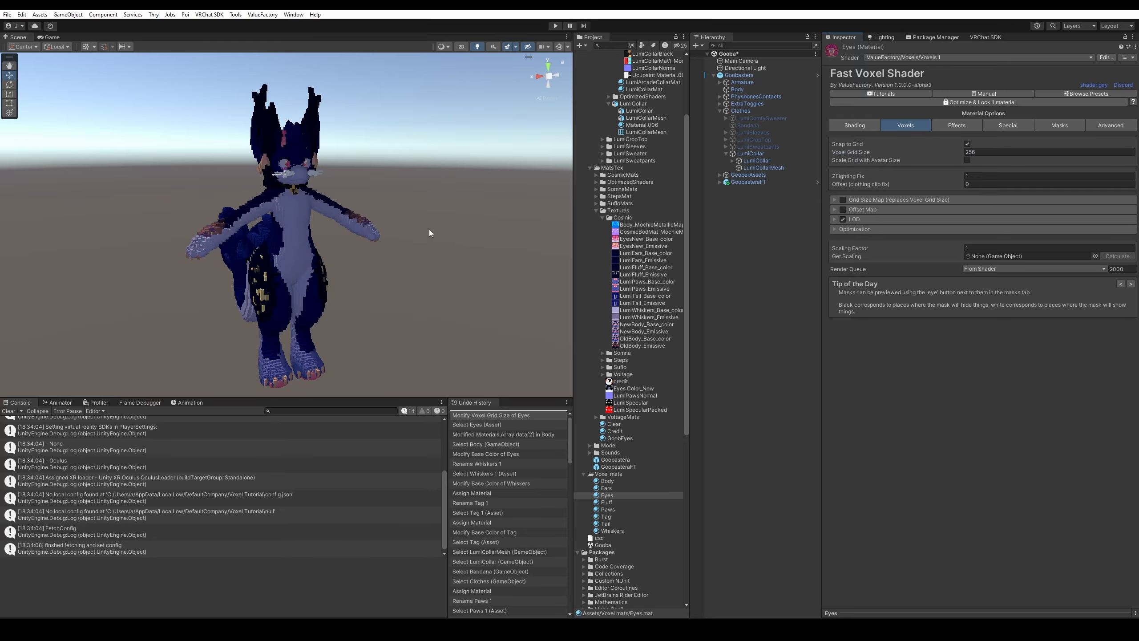
{"action": "right_click_drag", "start_coordinate": [429, 229], "coordinate": [429, 229]}
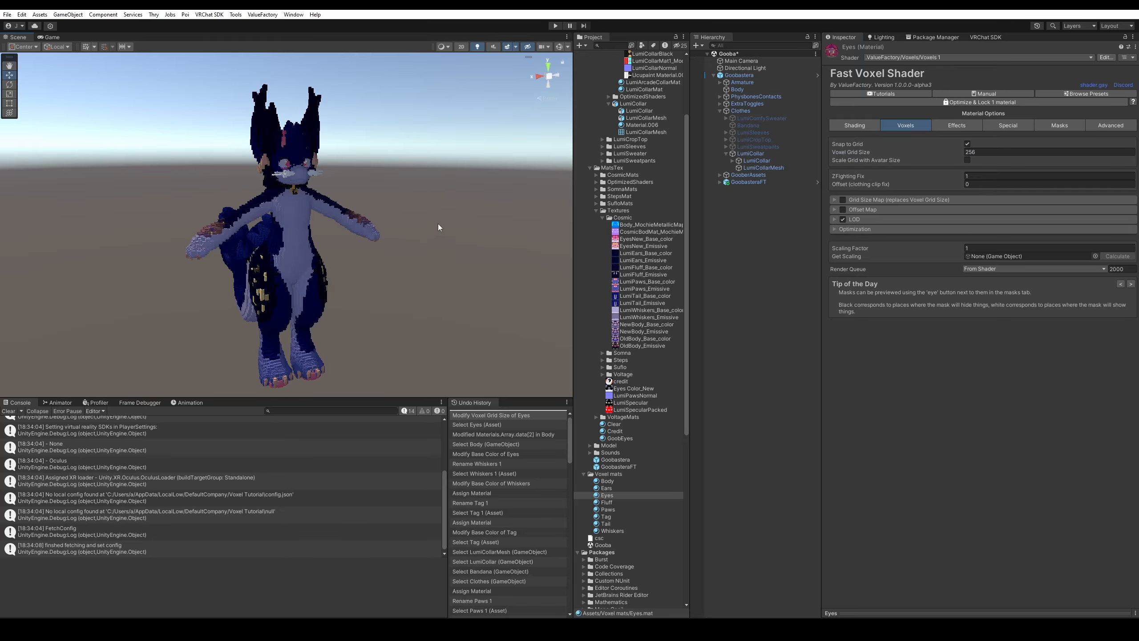